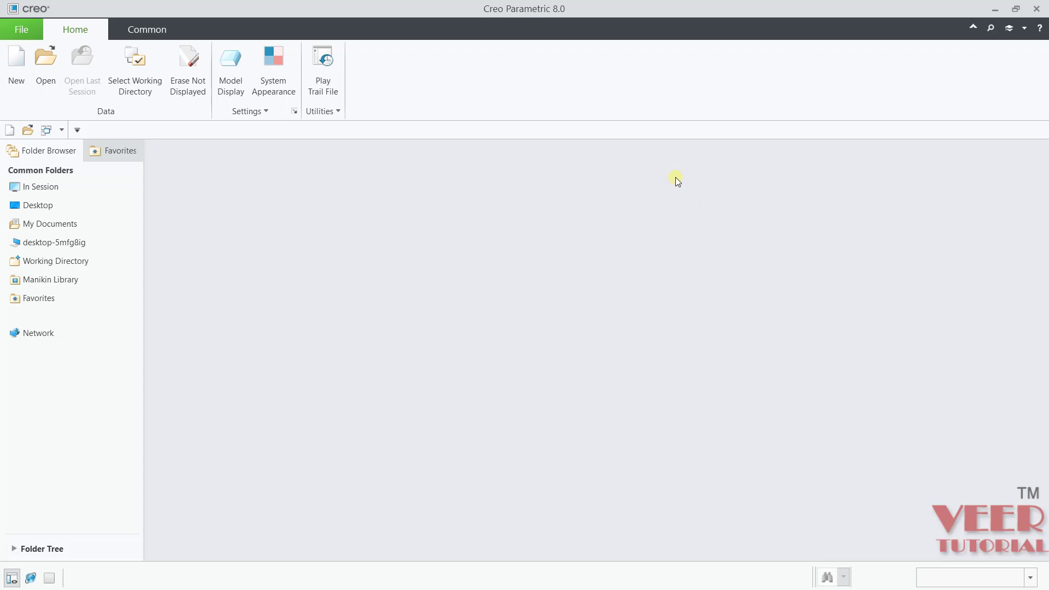
Step: Create a new solid part from the mmns_part_solid_abs template instead of the default one, keeping the proposed file name
click(16, 68)
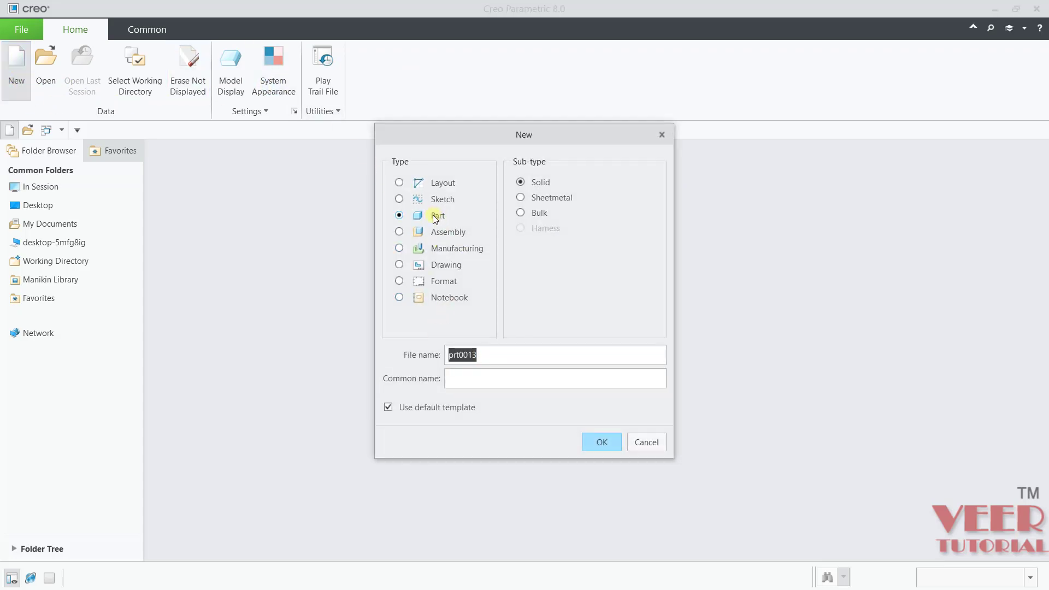
click(425, 409)
drag(473, 353, 431, 353)
click(596, 443)
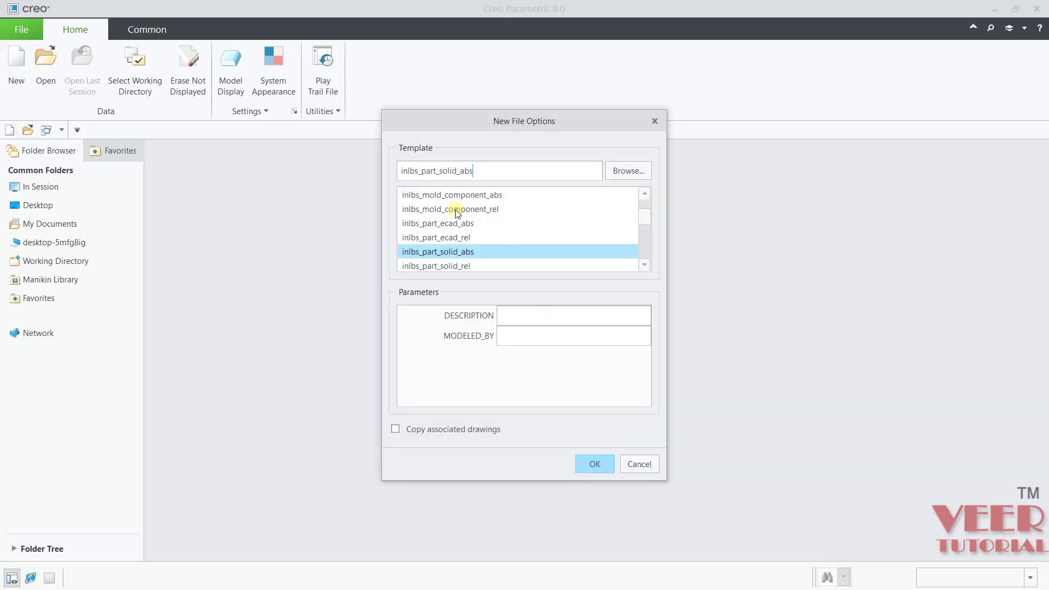
scroll(455, 212, down, 5)
scroll(481, 248, up, 2)
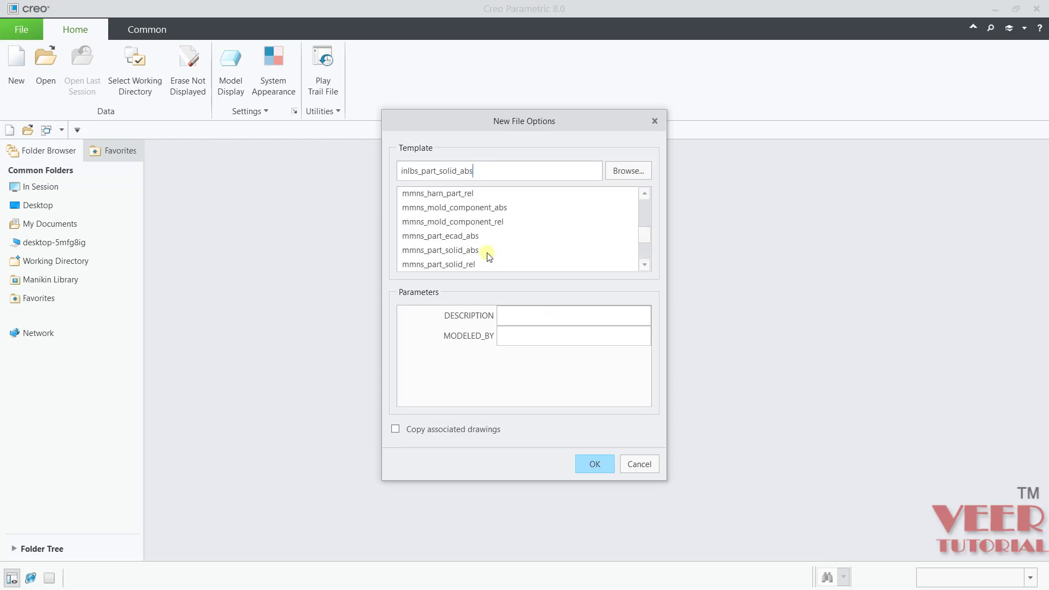
scroll(488, 257, down, 1)
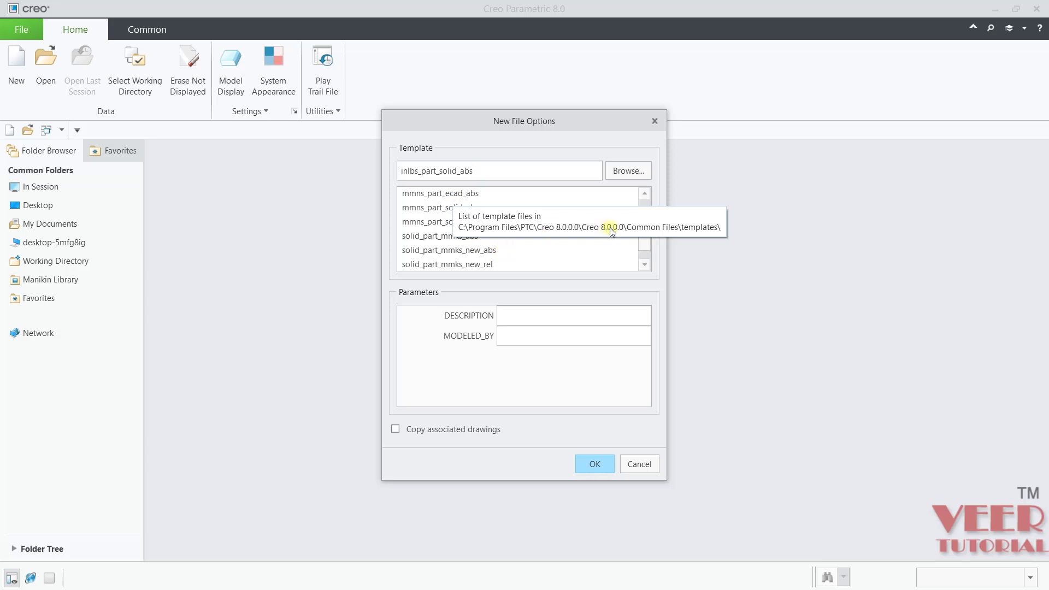
click(440, 208)
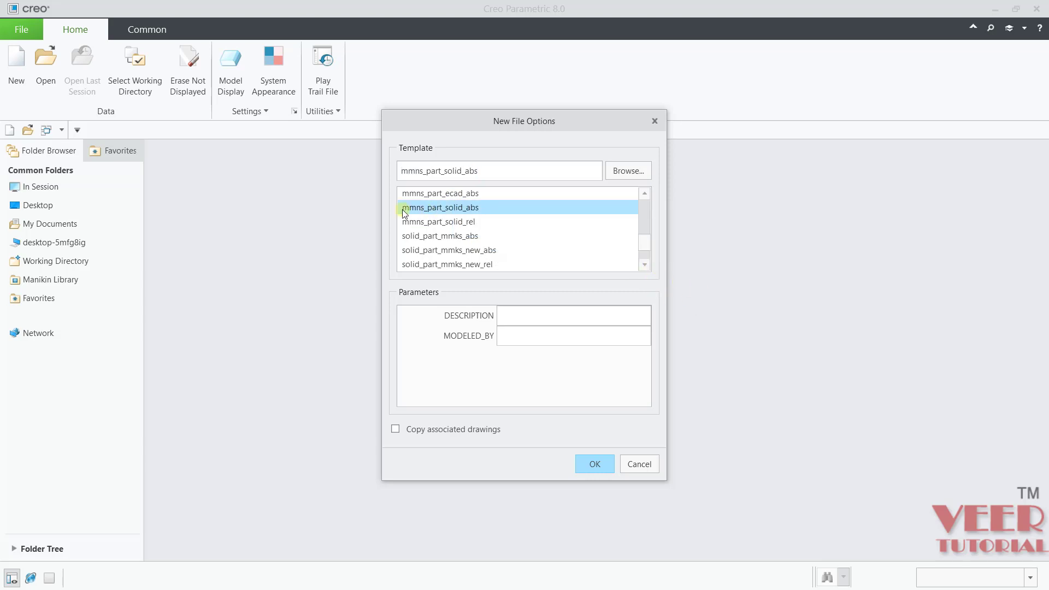
click(595, 463)
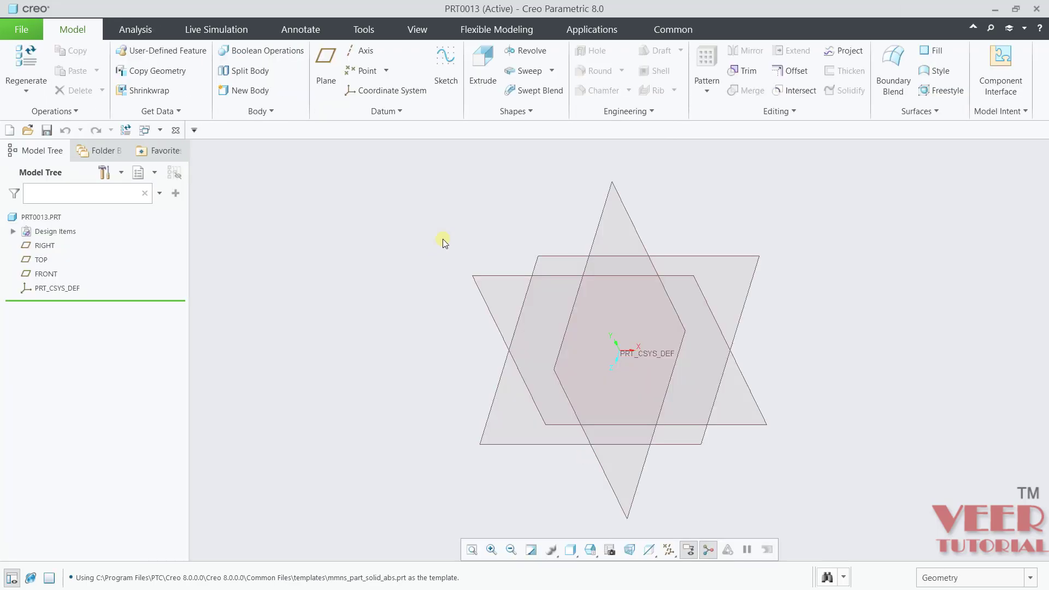
Step: Start a sketch on the TOP plane with RIGHT as the orientation reference and hide all datum display types
click(451, 78)
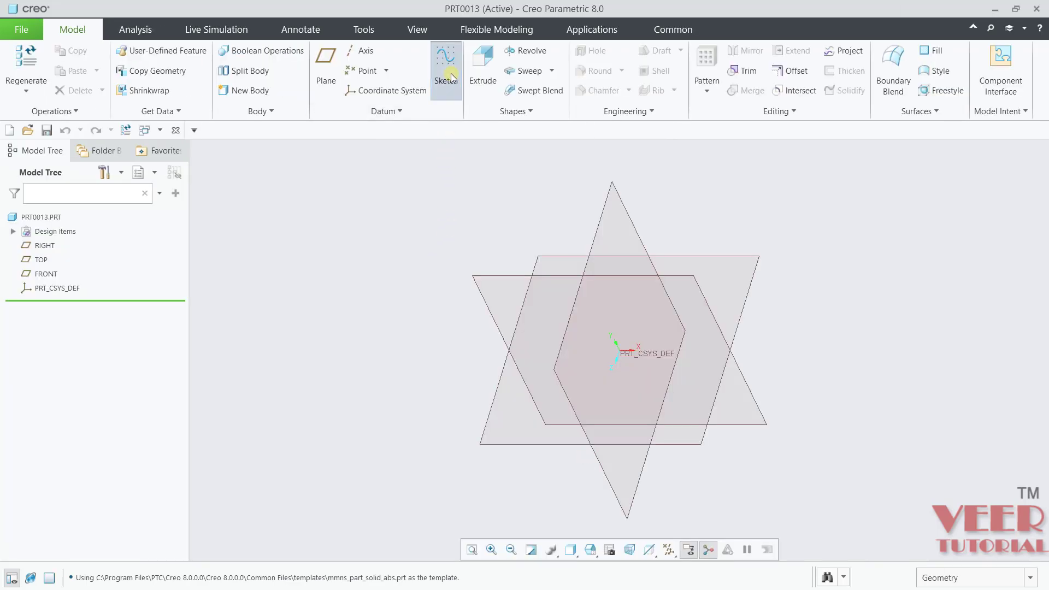
click(711, 260)
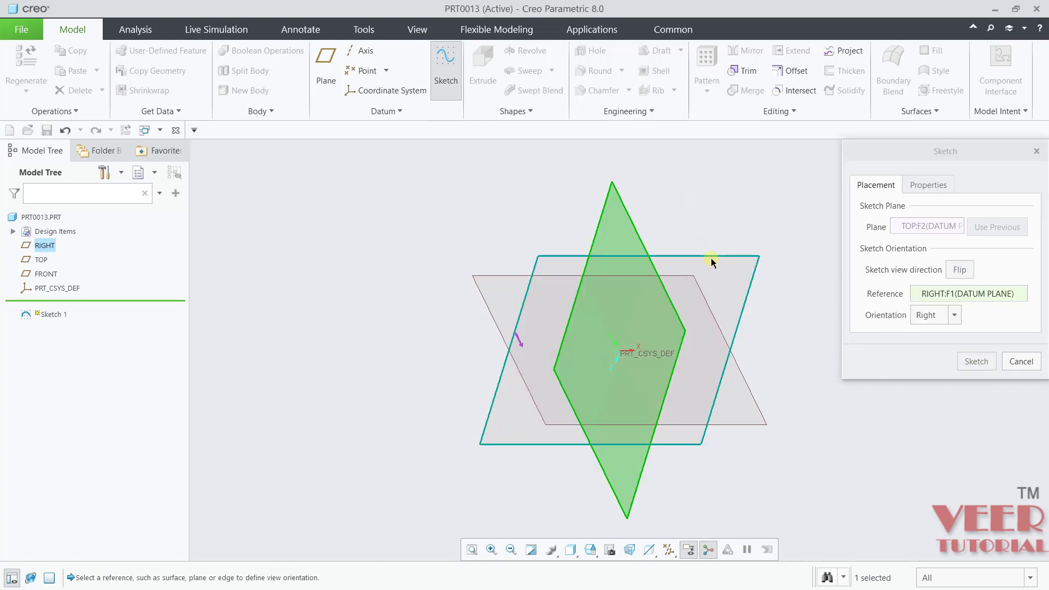
click(974, 362)
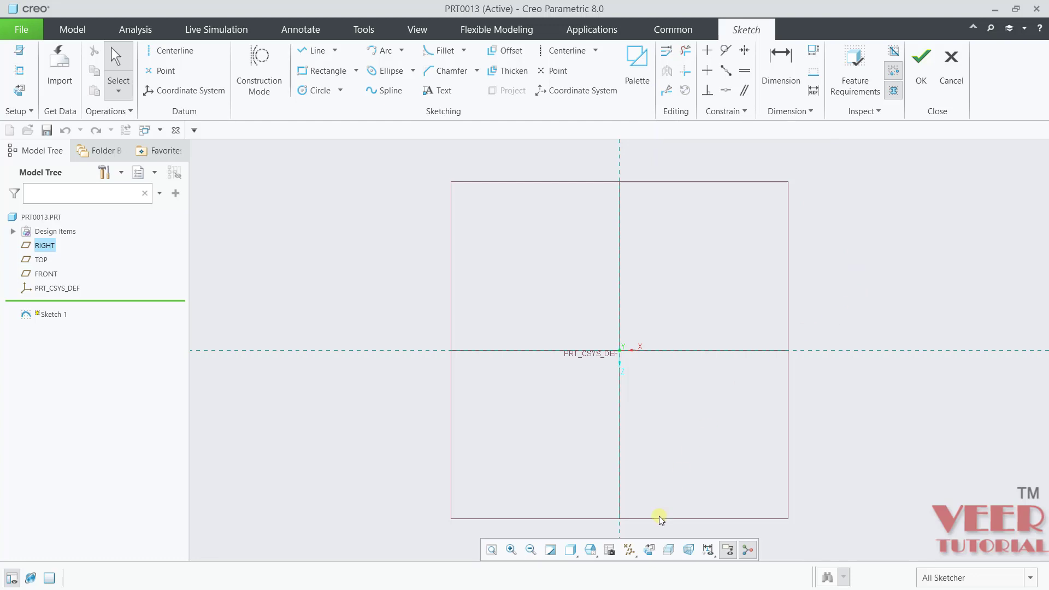
click(629, 551)
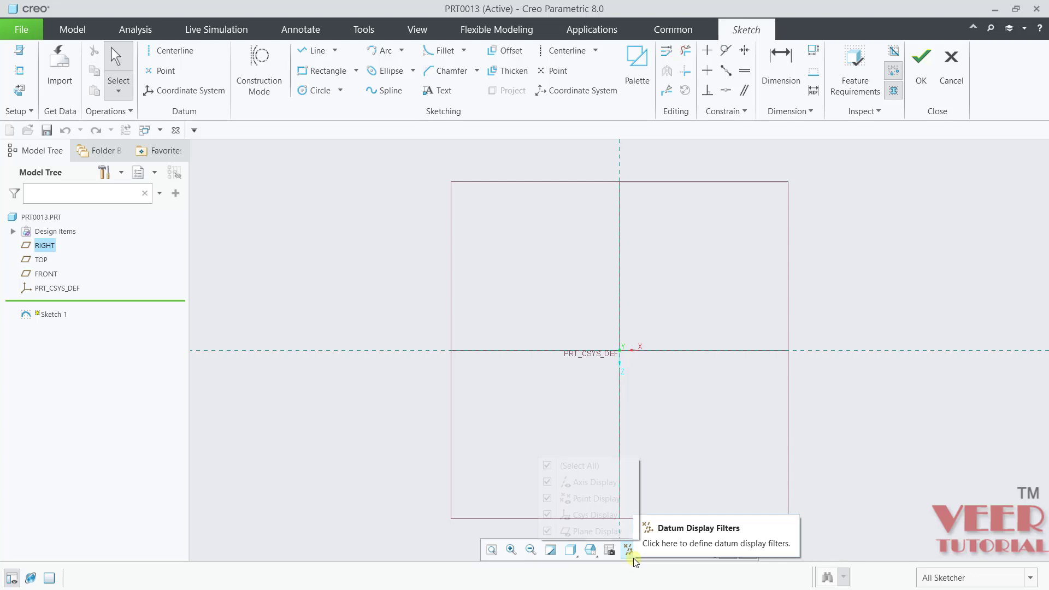
click(547, 466)
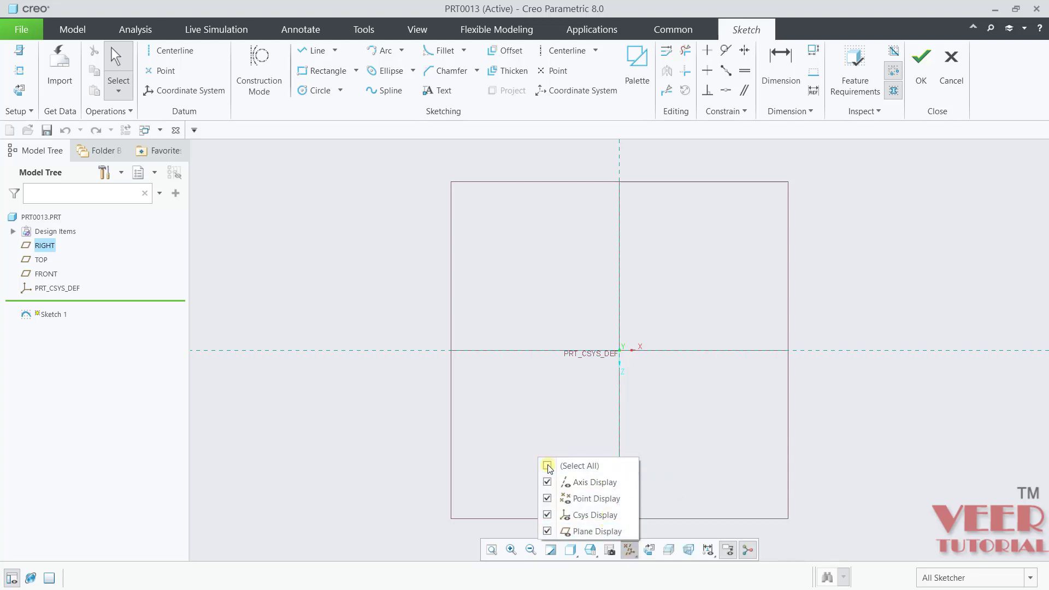
Step: Sketch a center rectangle about 441 mm wide and 298 mm high, centered on the intersection of the sketch references
click(356, 70)
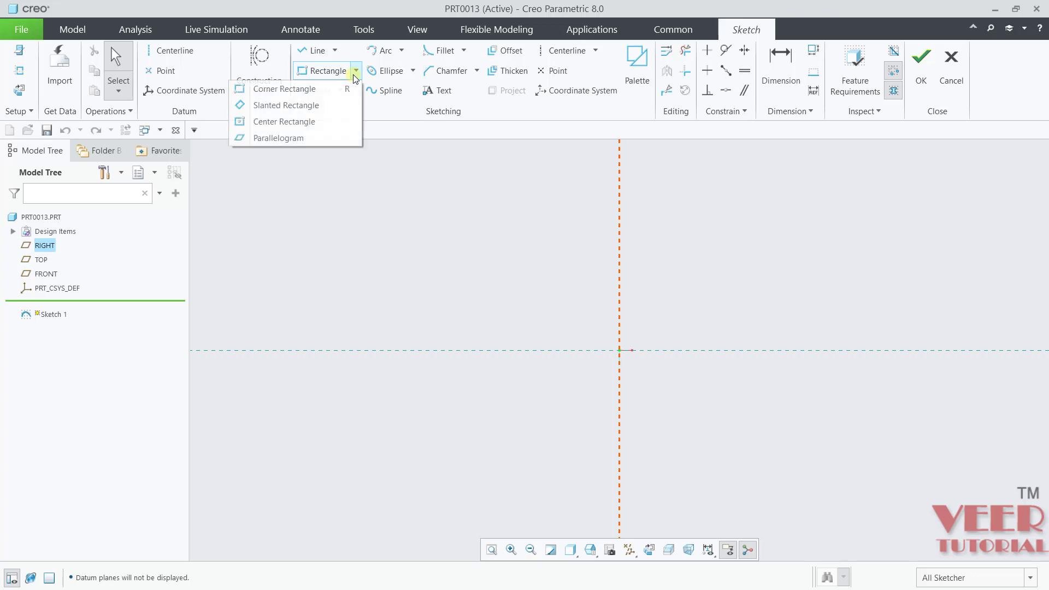
click(306, 122)
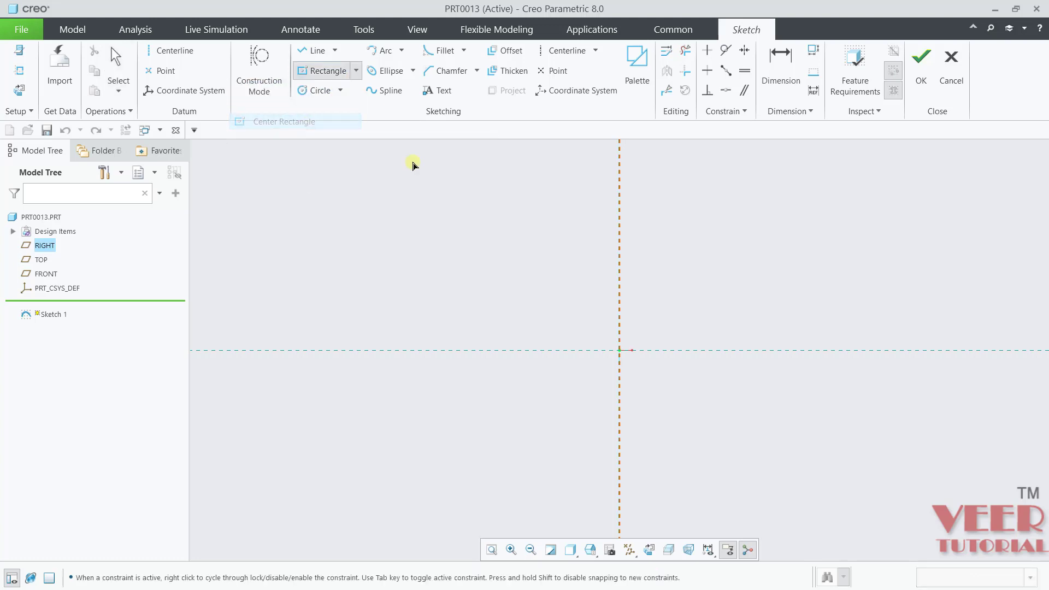
click(620, 350)
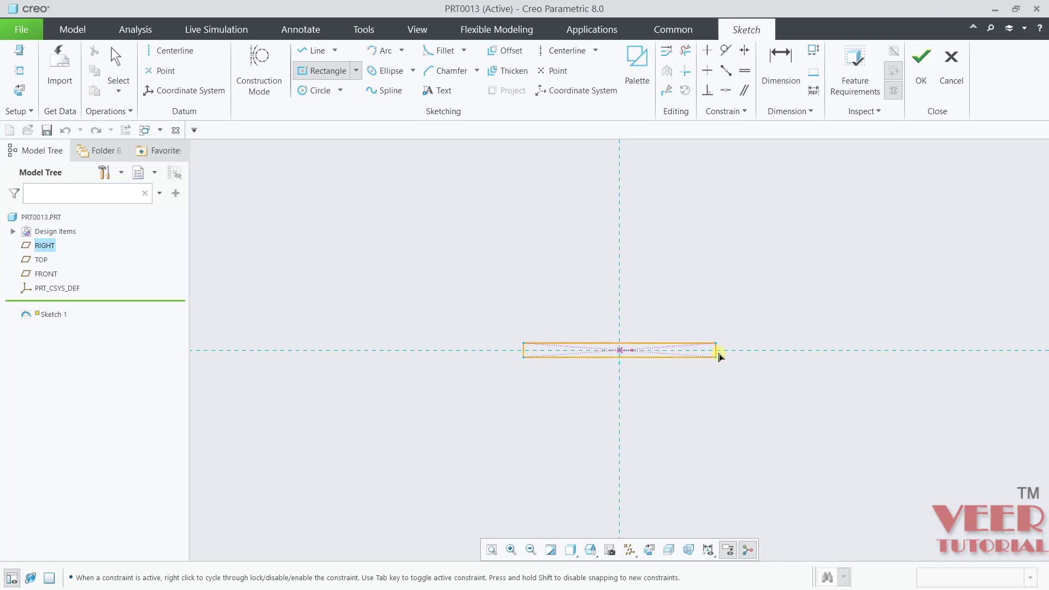
click(766, 252)
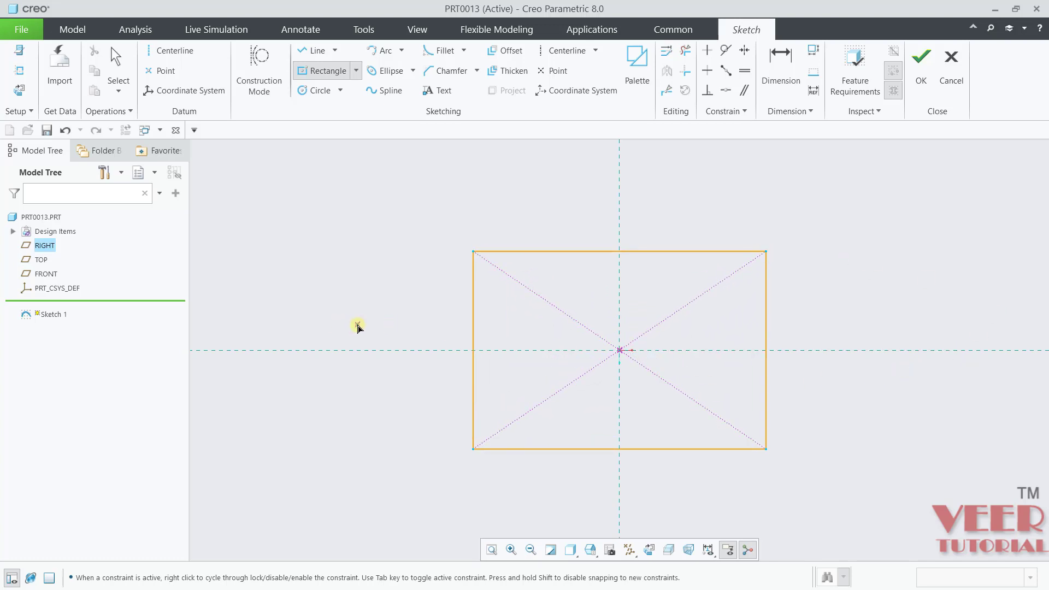
middle_click(358, 326)
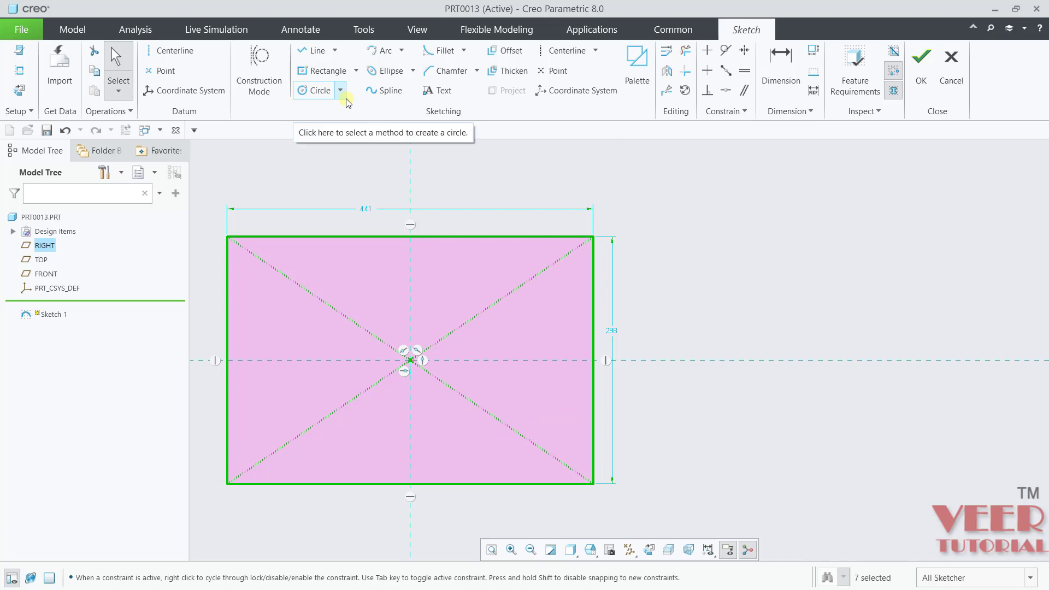
Step: Sketch a center-and-point circle about 164 mm in diameter, centered on the midpoint of the rectangle's right edge
click(340, 92)
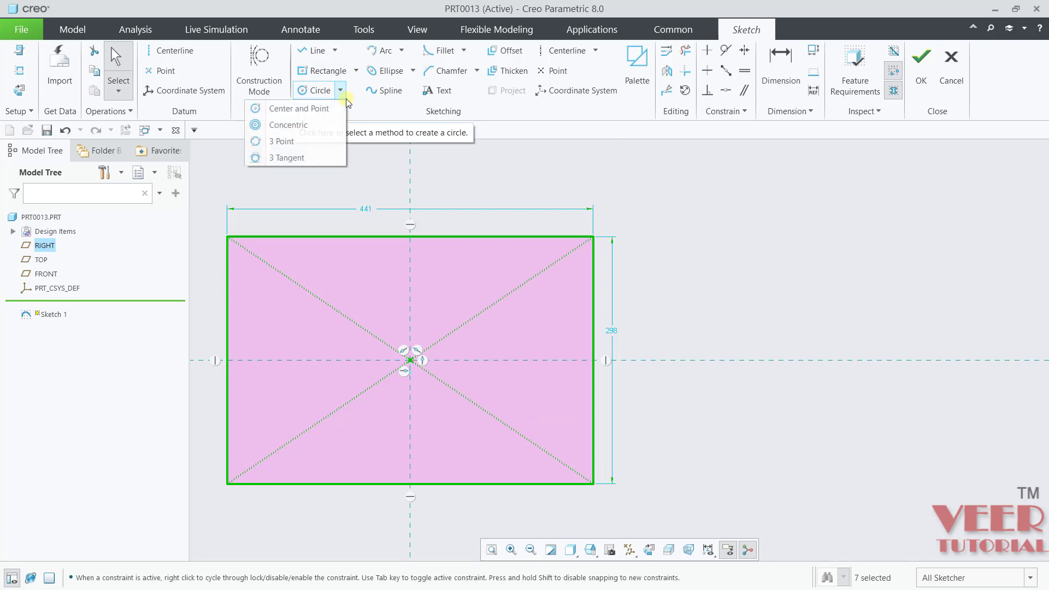
click(309, 112)
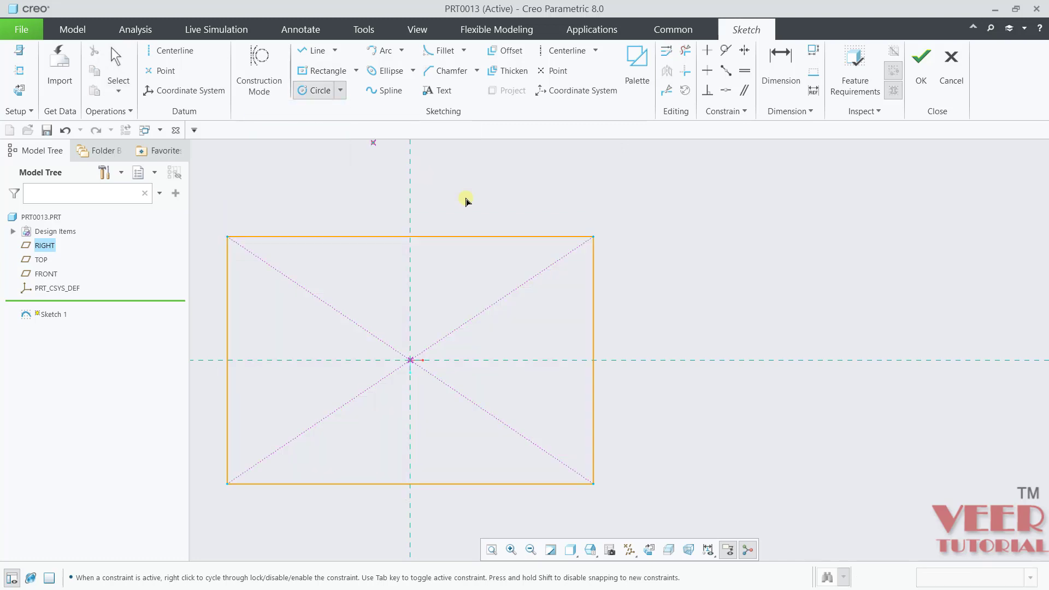
click(593, 359)
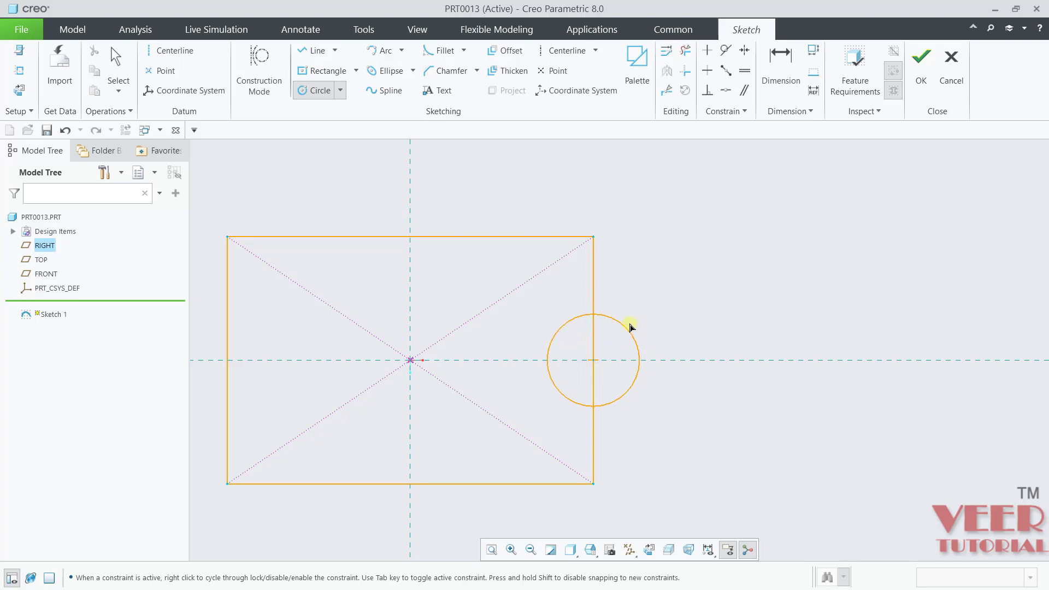
click(633, 304)
middle_click(735, 282)
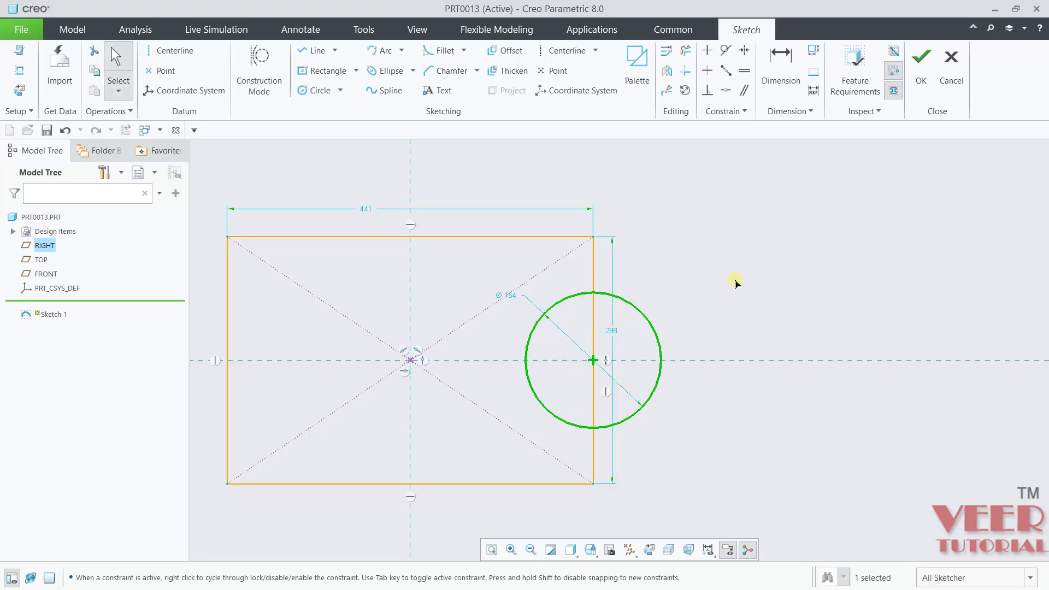
click(736, 282)
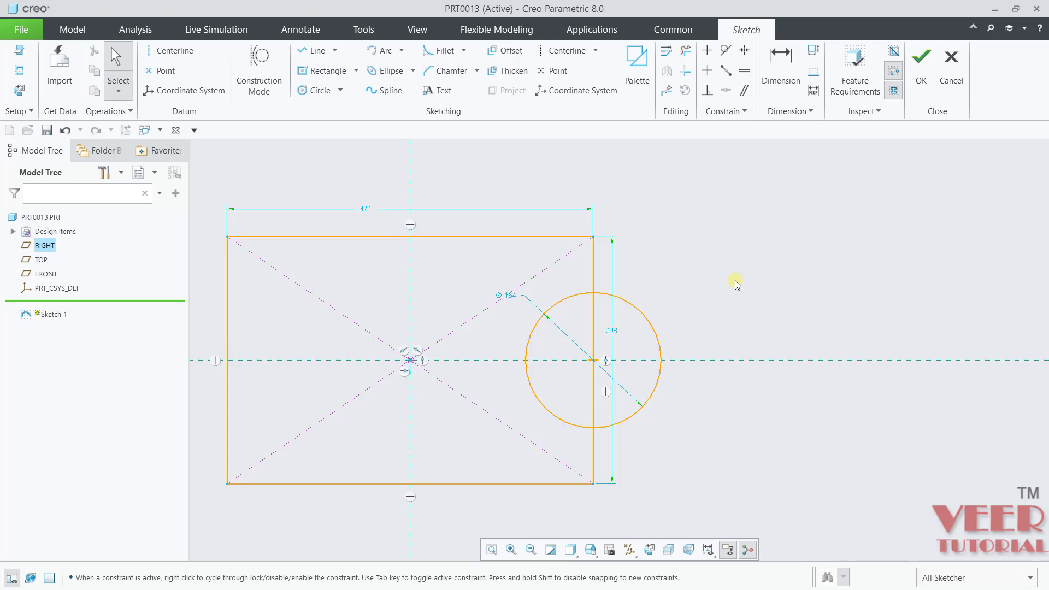
Step: Modify the dimensions of the entire sketch together, setting the rectangle's height to 300 mm with regeneration left on
scroll(758, 388, down, 4)
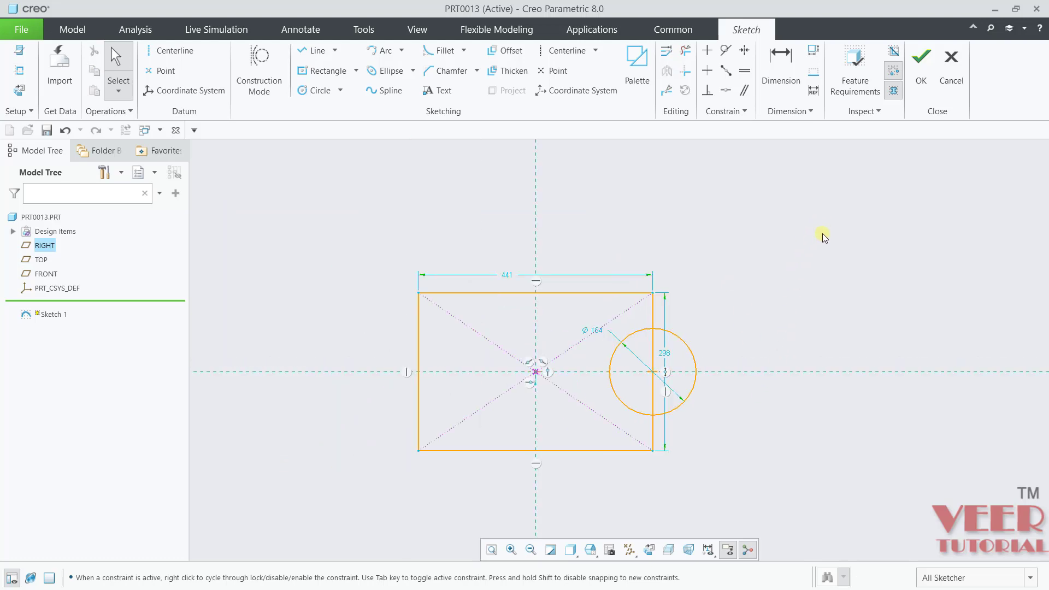
mouse_move(822, 235)
mouse_down()
mouse_move(717, 318)
mouse_move(490, 446)
mouse_move(764, 376)
mouse_move(347, 503)
mouse_up()
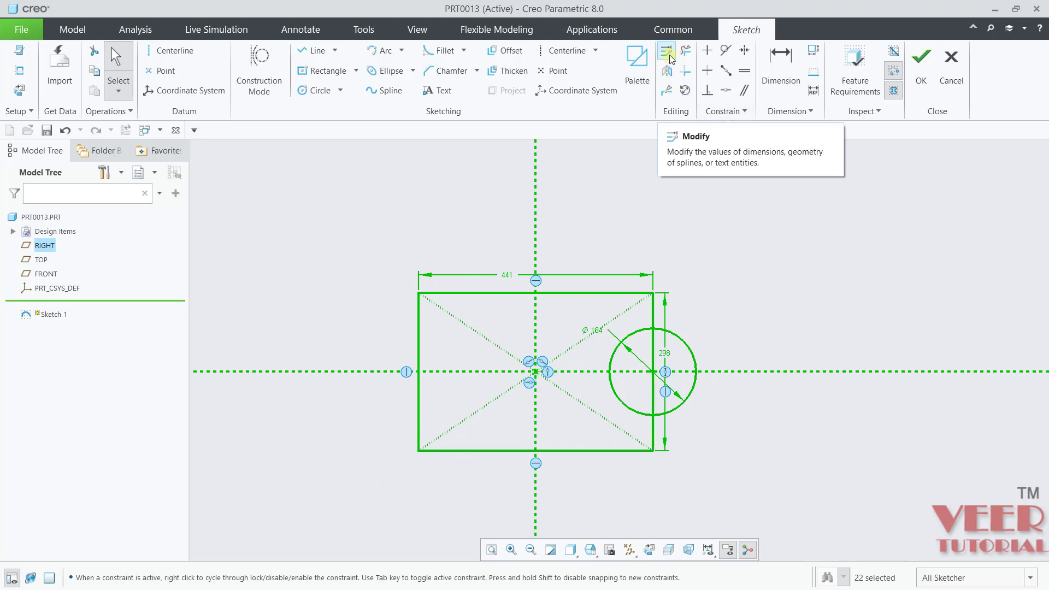
click(667, 52)
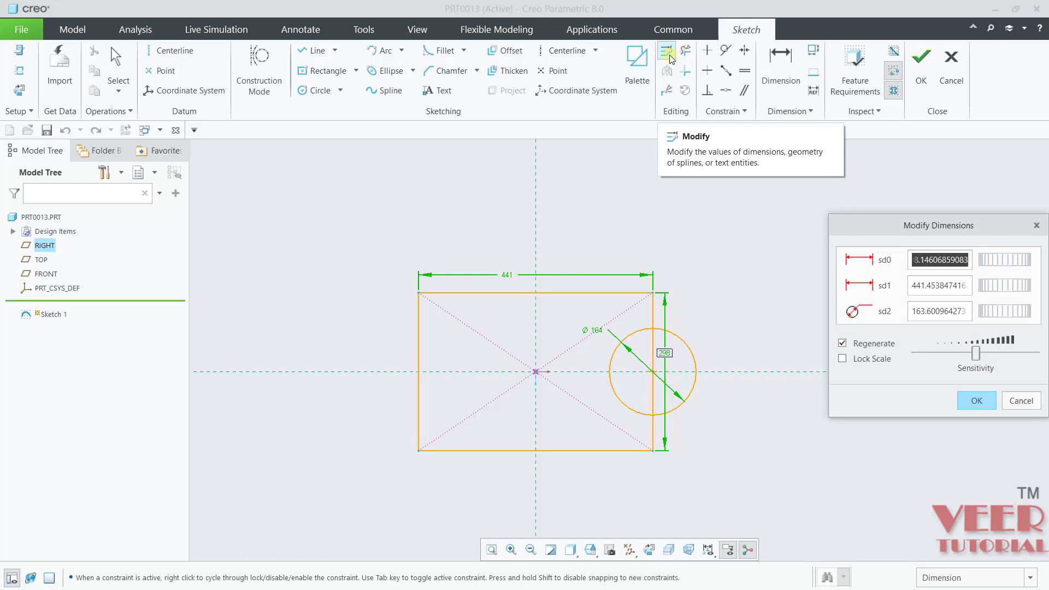
drag(829, 417, 714, 516)
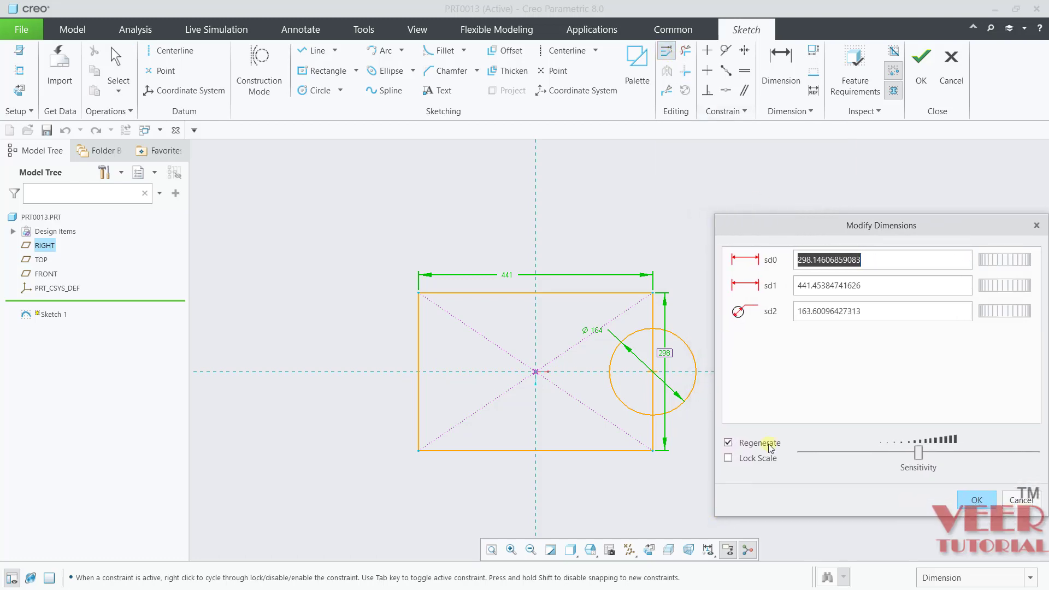
drag(795, 236, 771, 205)
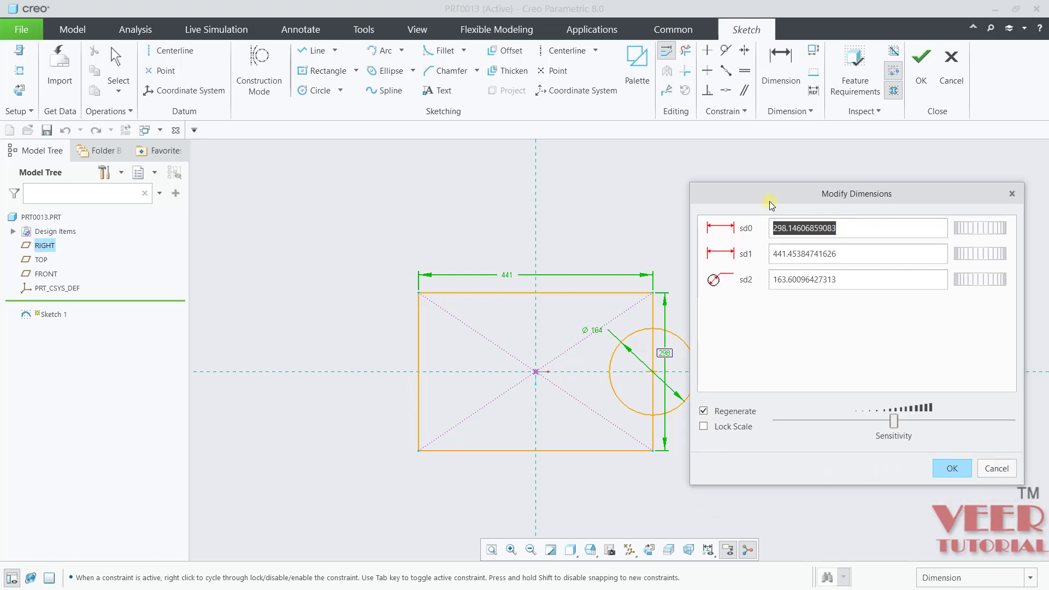
scroll(399, 309, down, 1)
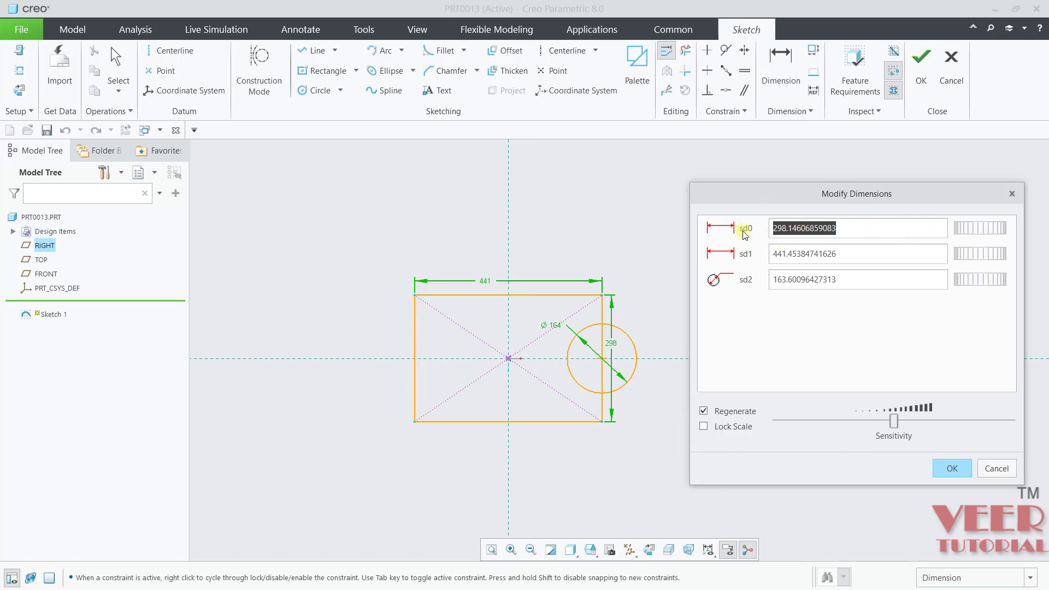
scroll(637, 342, up, 2)
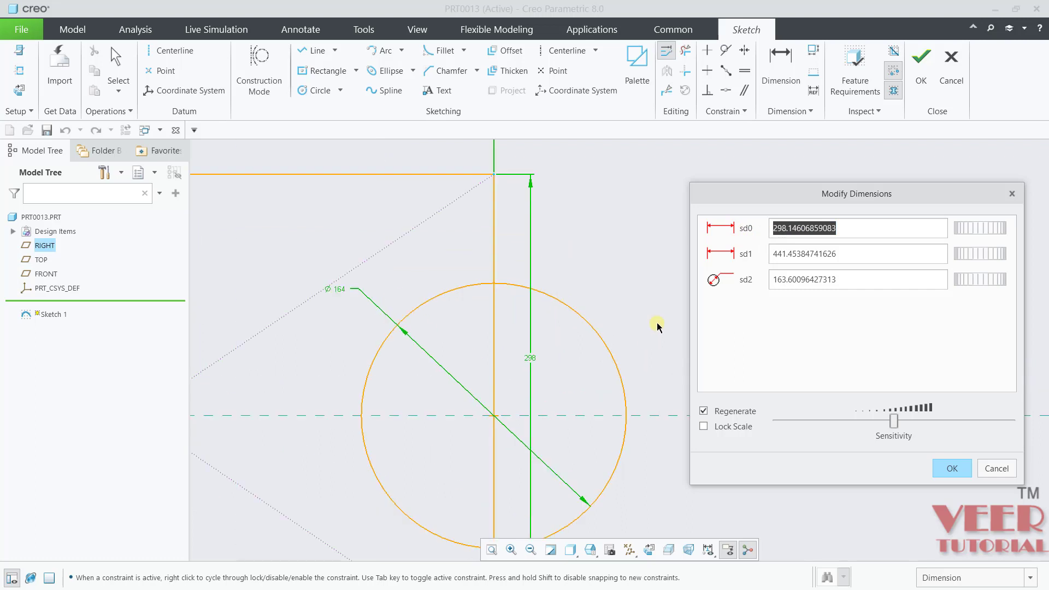
click(530, 355)
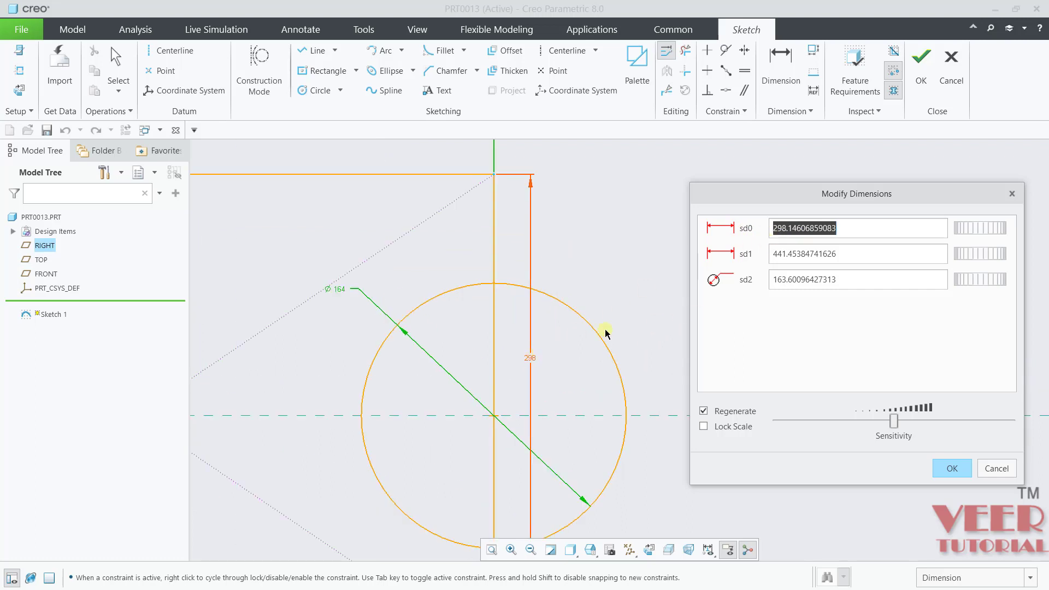
text(300)
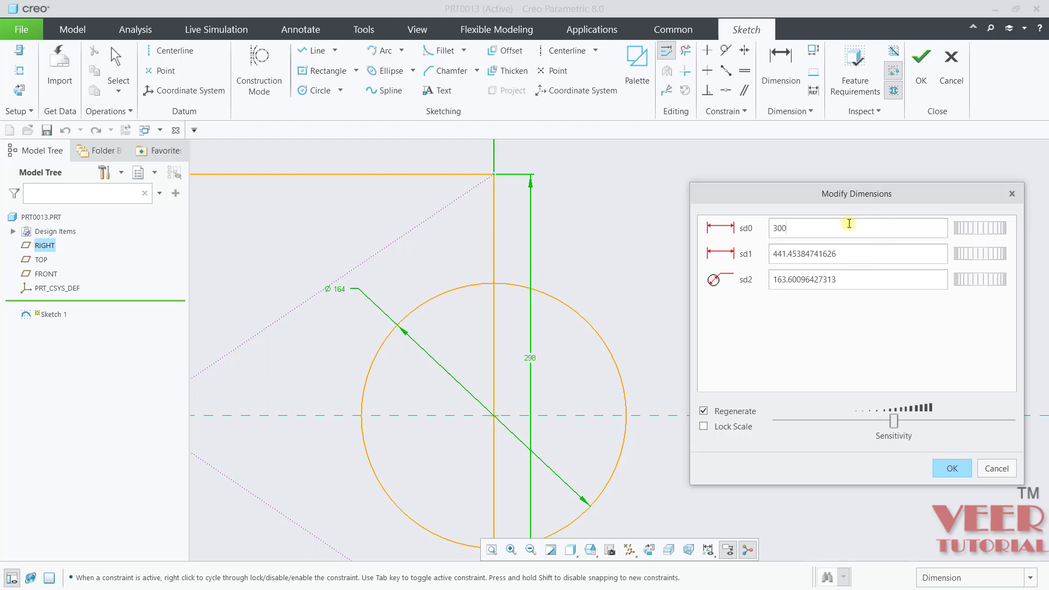
key(Tab)
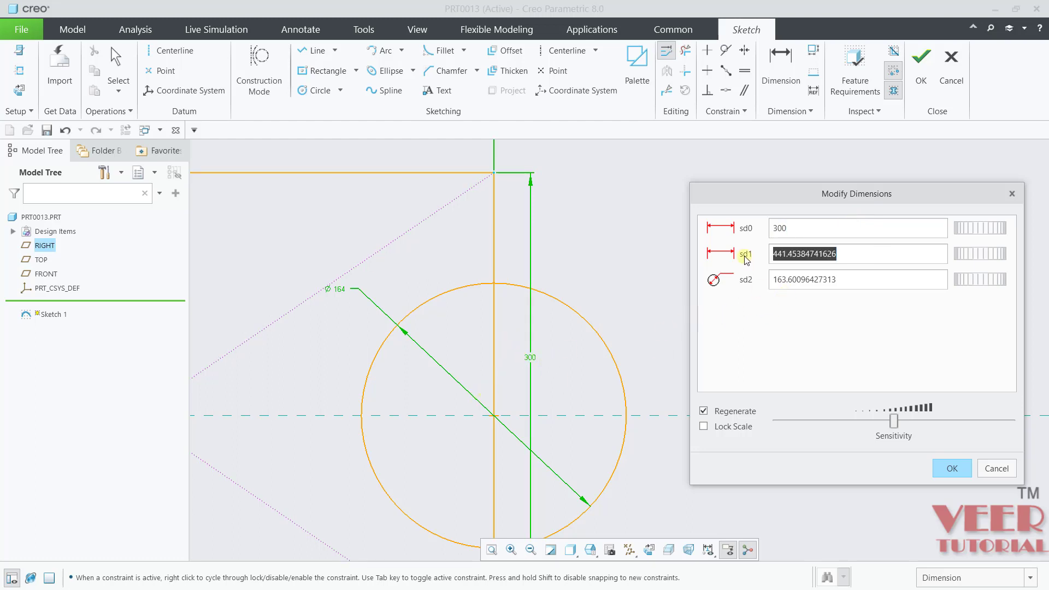
Step: Adjust the rectangle's width to 454 mm using the dimension's thumbwheel
scroll(612, 296, up, 4)
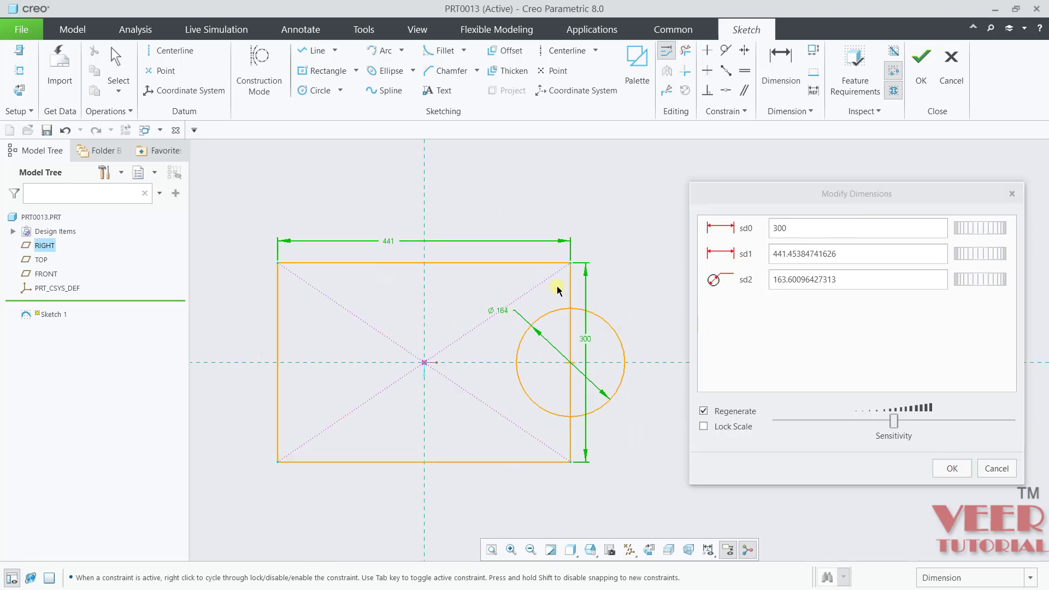
scroll(415, 253, down, 3)
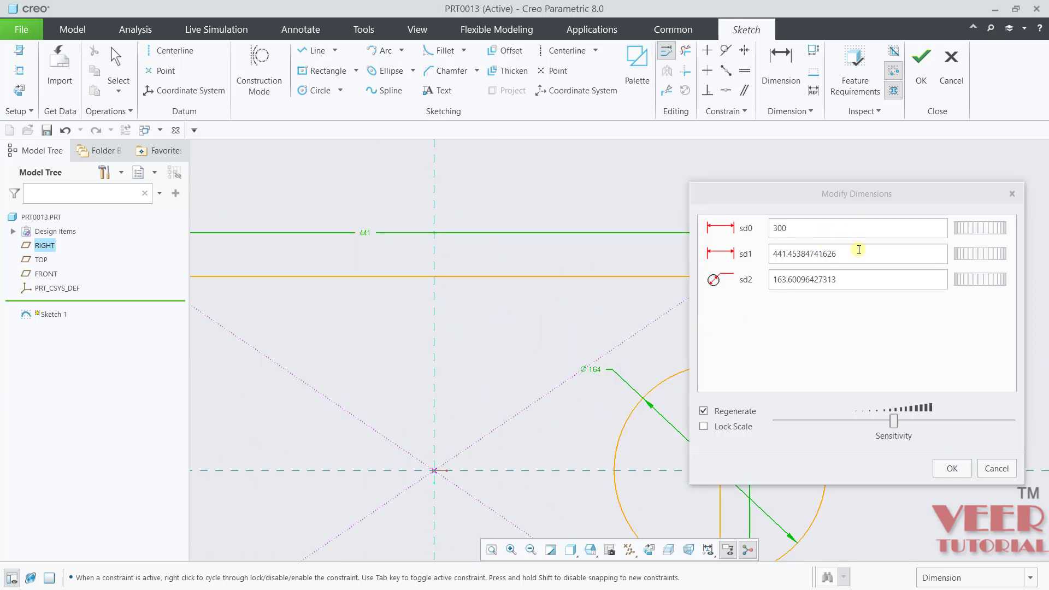
scroll(578, 328, up, 2)
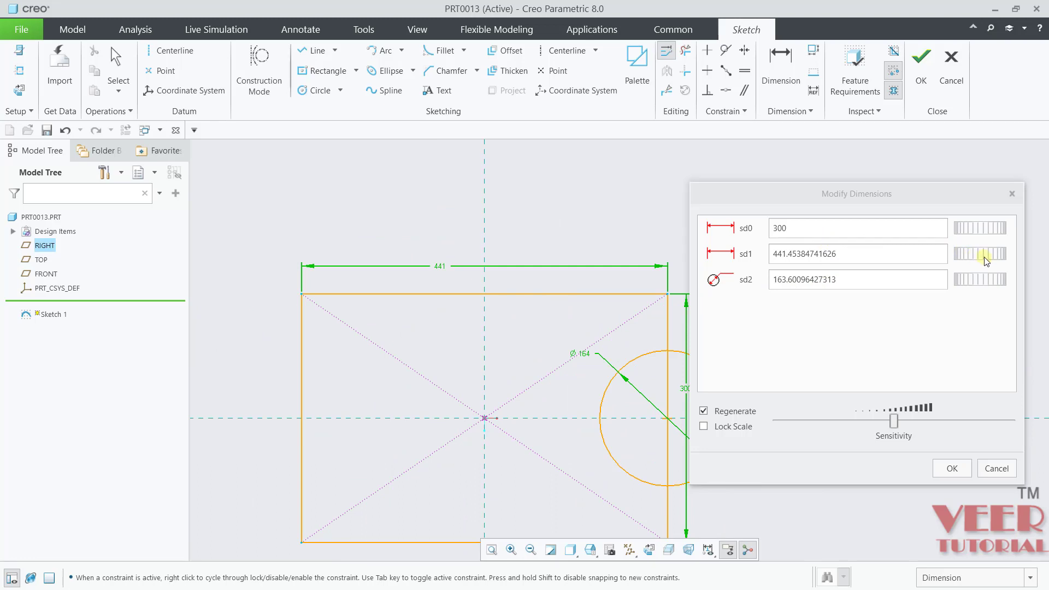
mouse_move(997, 261)
mouse_down()
mouse_move(973, 260)
mouse_move(990, 254)
mouse_up()
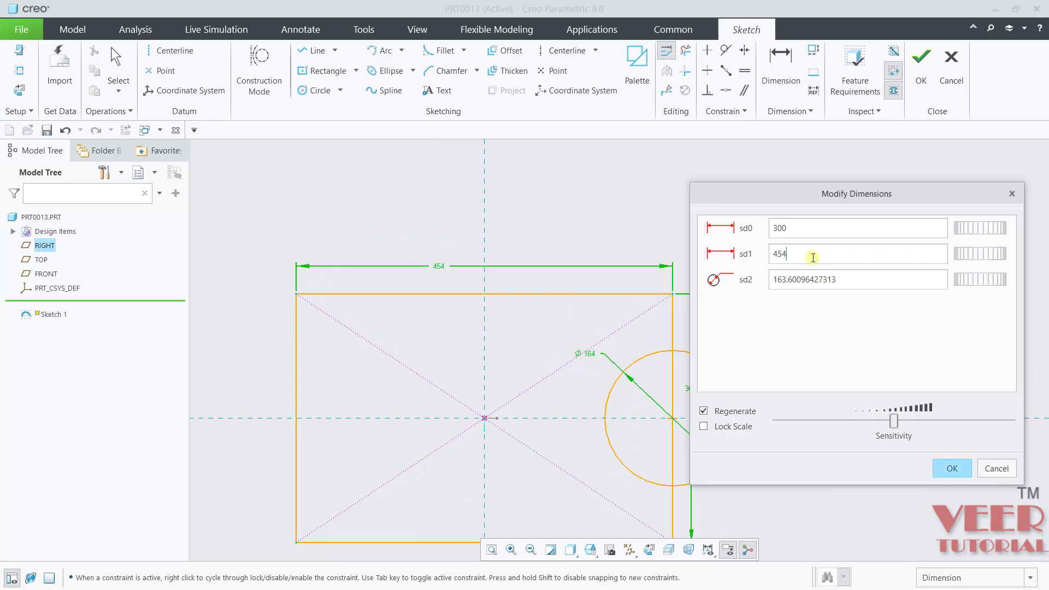
Step: Set the rectangle's width to 450 mm and the circle's diameter to 150 mm, and accept the modified dimensions
drag(813, 258, 762, 252)
text(450)
key(Tab)
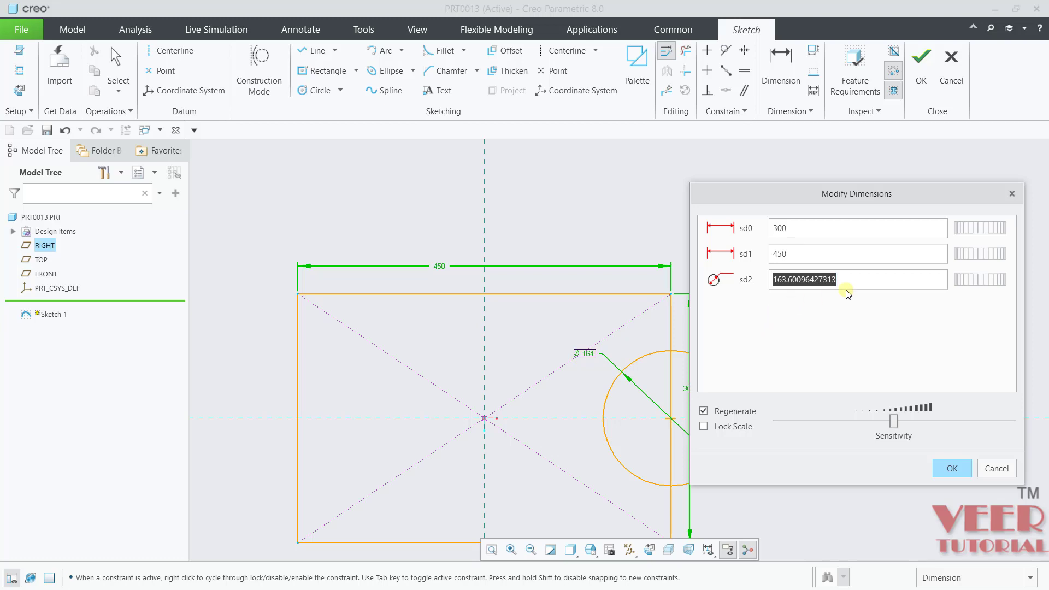
text(150)
key(Return)
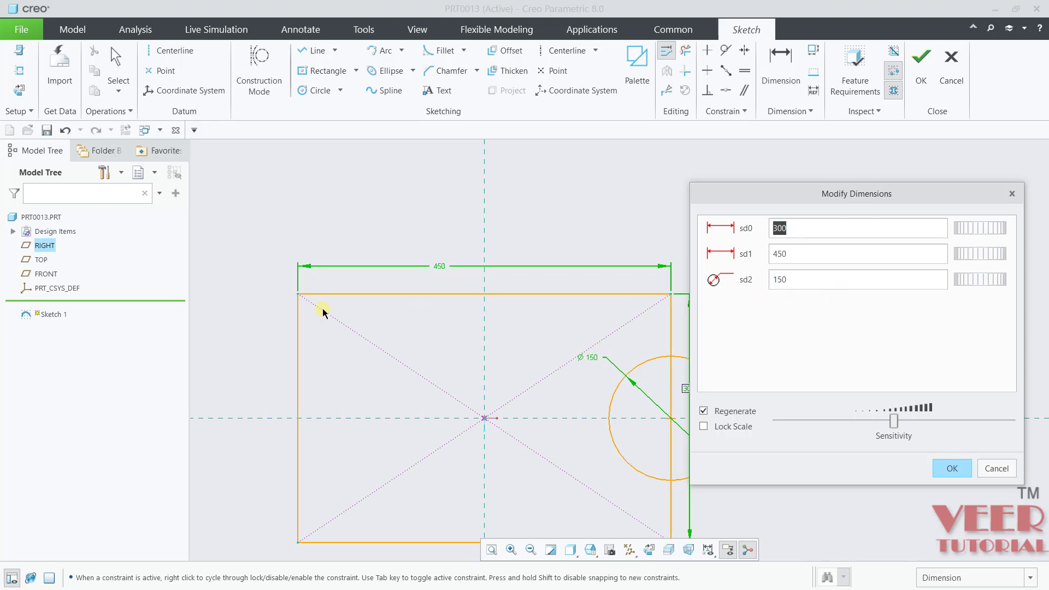
scroll(323, 312, up, 2)
scroll(543, 346, down, 2)
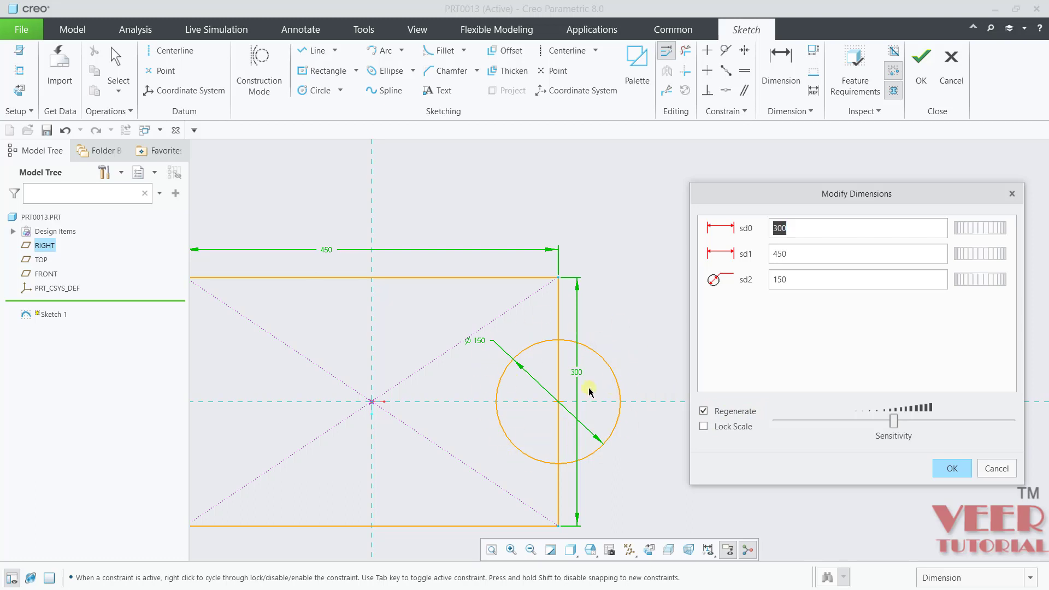
click(948, 468)
scroll(711, 341, up, 3)
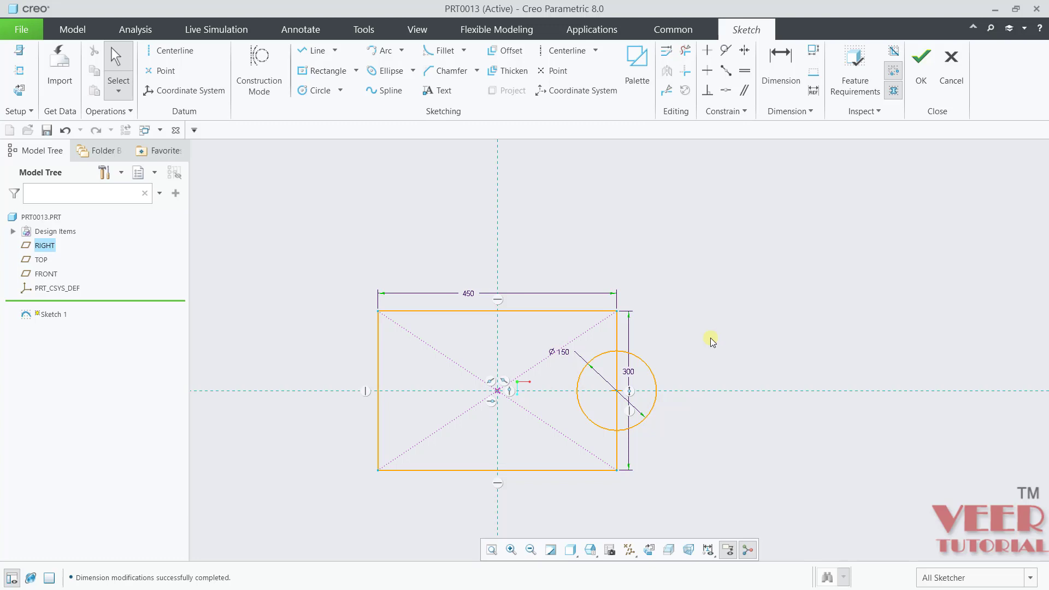
Step: Use Delete Segment to trim away the half of the circle outside the rectangle and the rectangle's left edge
click(685, 51)
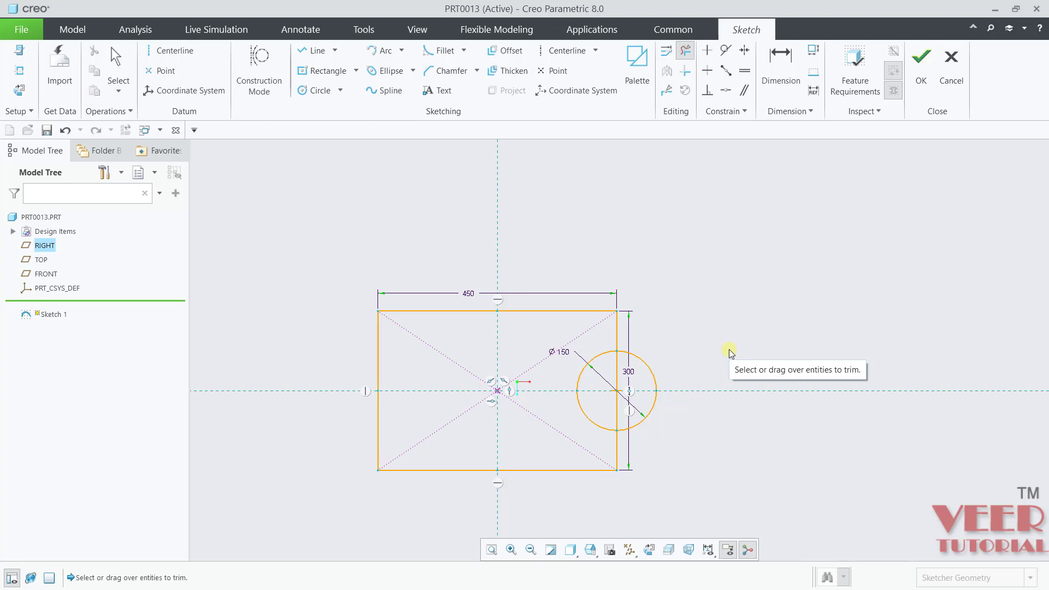
scroll(664, 378, down, 4)
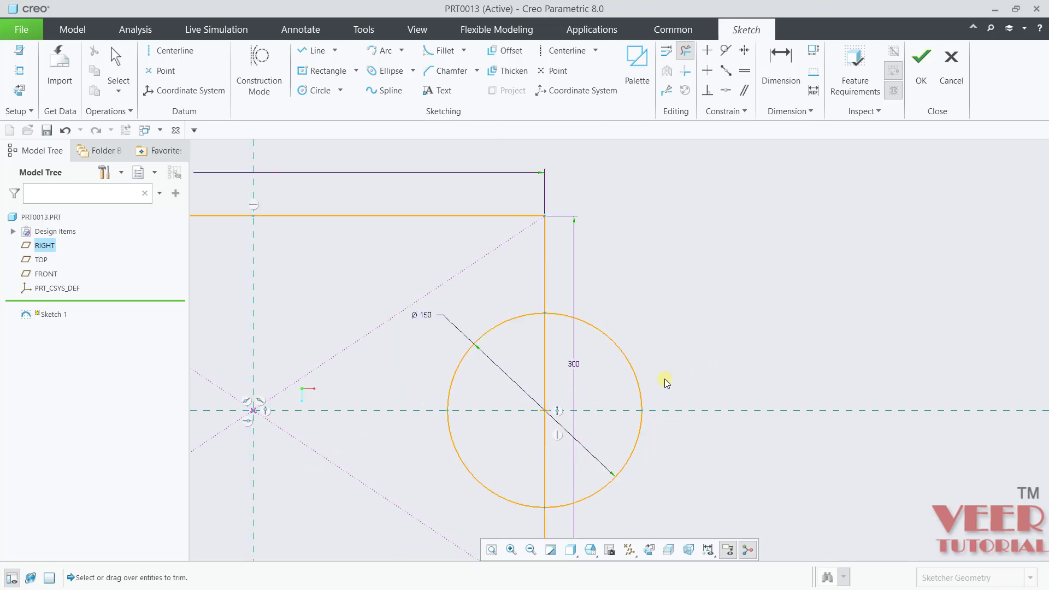
scroll(662, 376, down, 2)
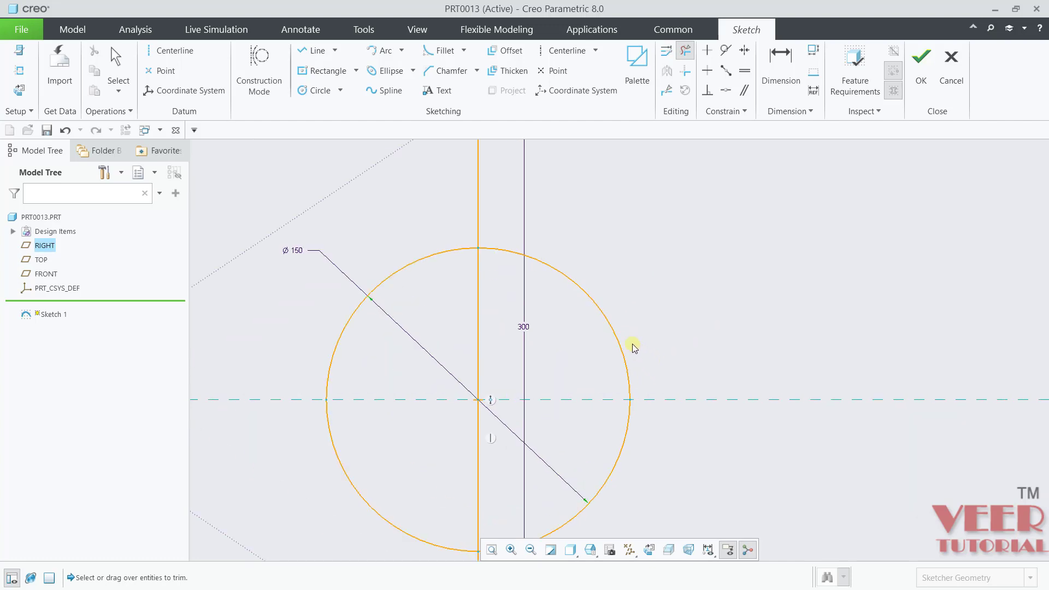
click(613, 322)
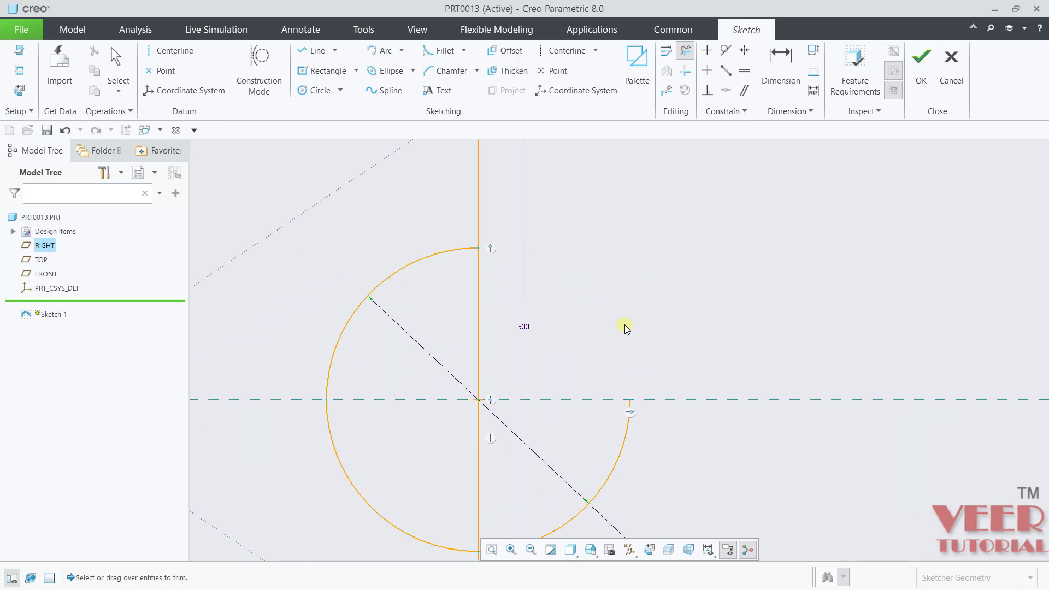
click(622, 448)
scroll(609, 450, up, 6)
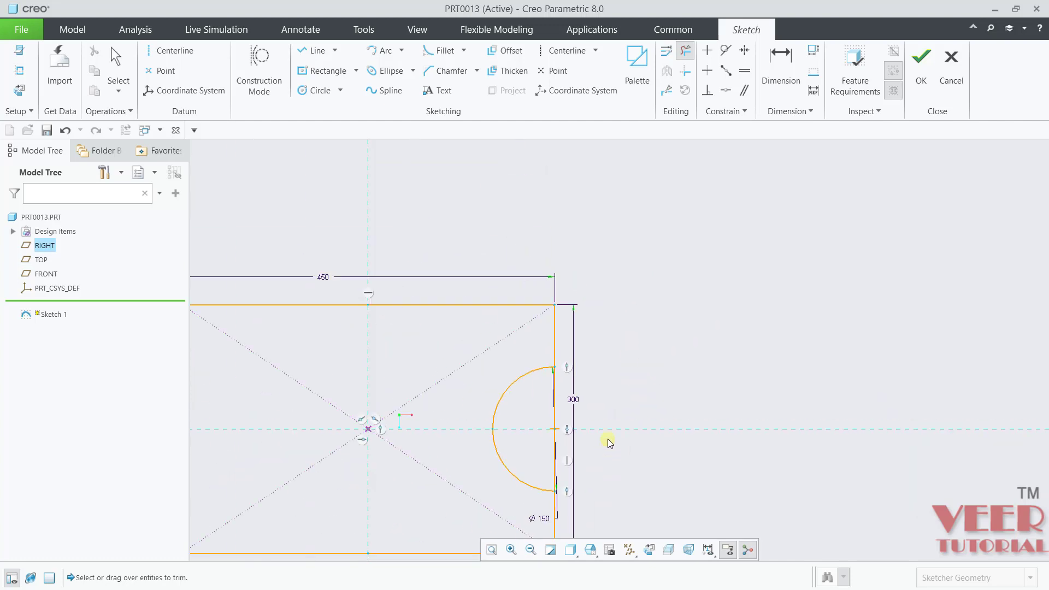
scroll(425, 388, down, 4)
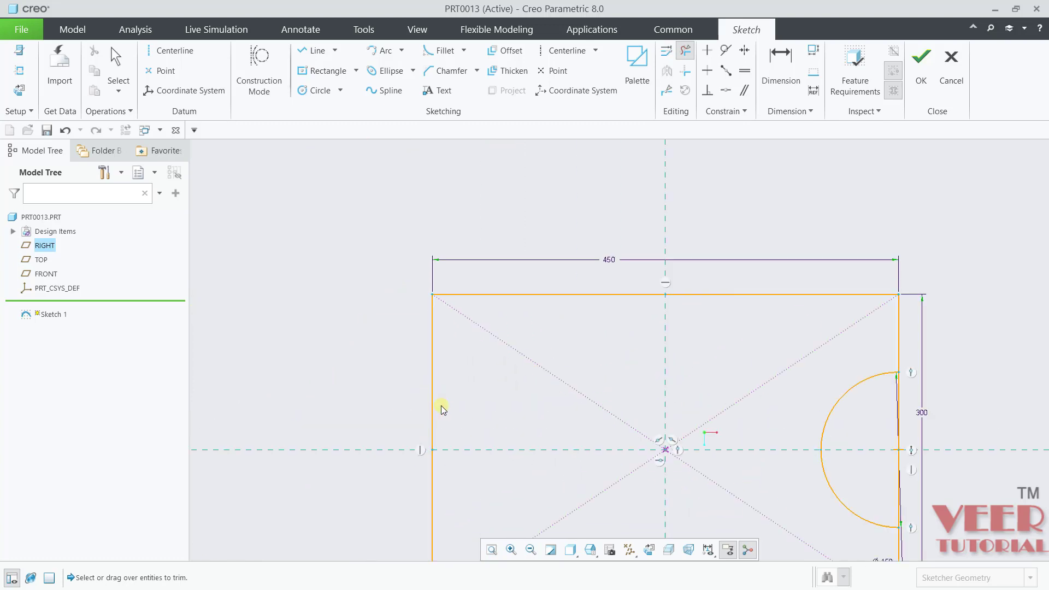
click(432, 497)
scroll(345, 358, up, 5)
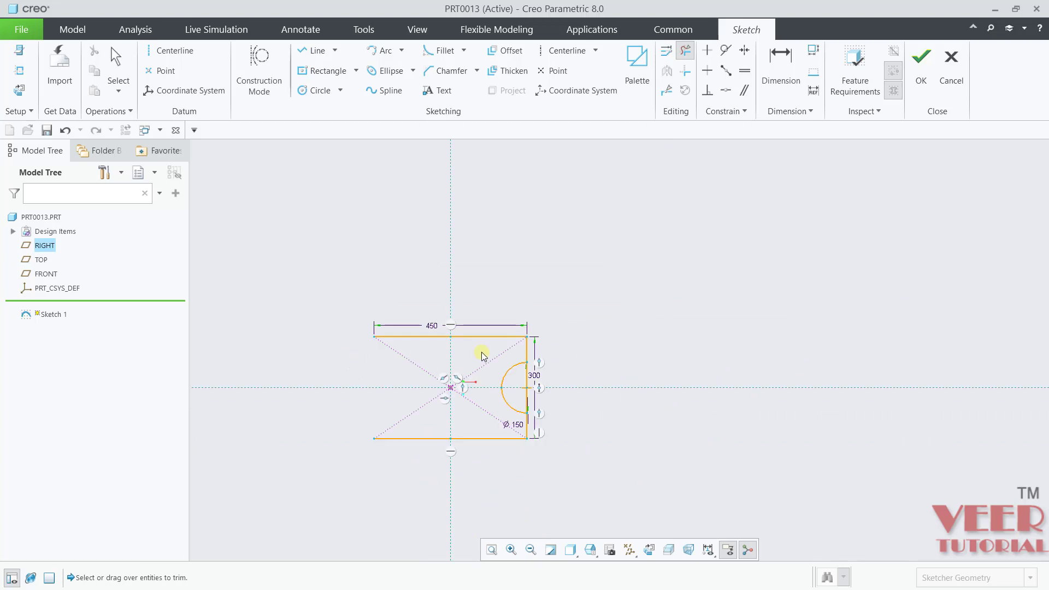
middle_click(626, 338)
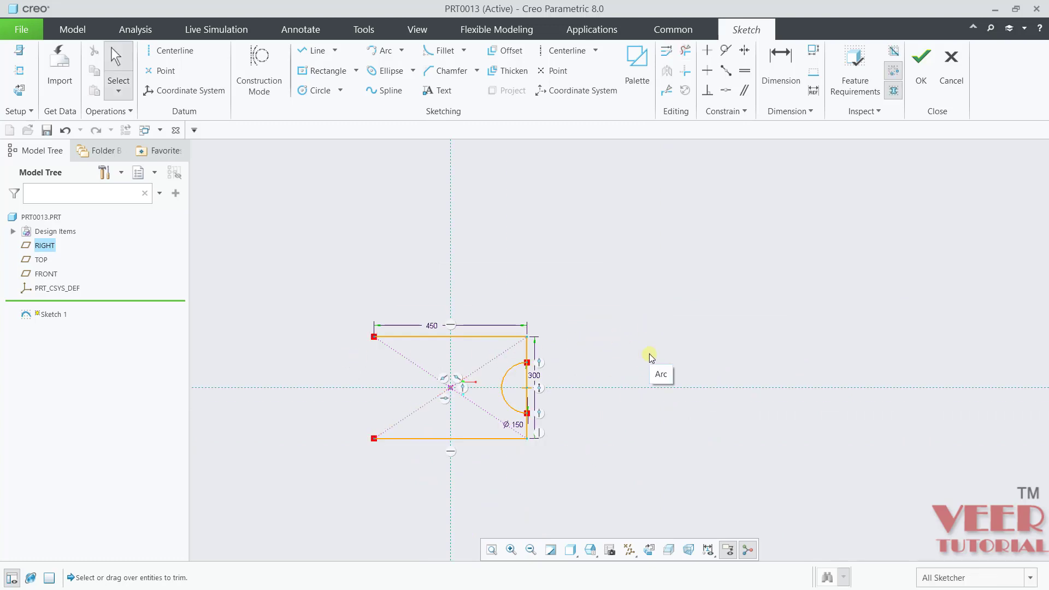
Step: Undo the three segment trims on the circle and the rectangle's left edge
key(ctrl+z)
key(ctrl+z)
key(ctrl+z)
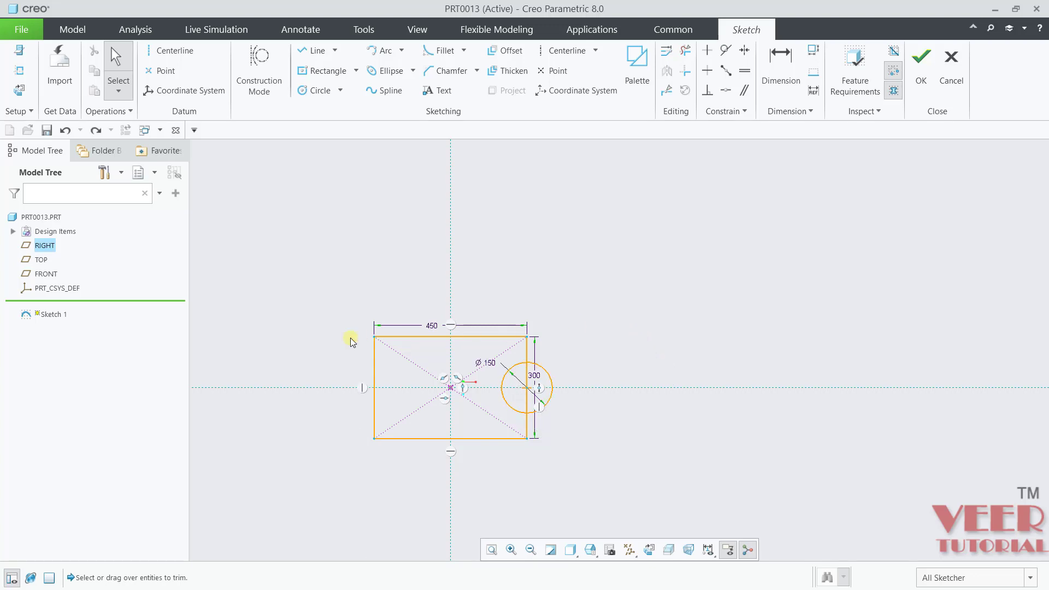
Step: Delete the rectangle's top edge and undo that deletion
scroll(351, 357, up, 5)
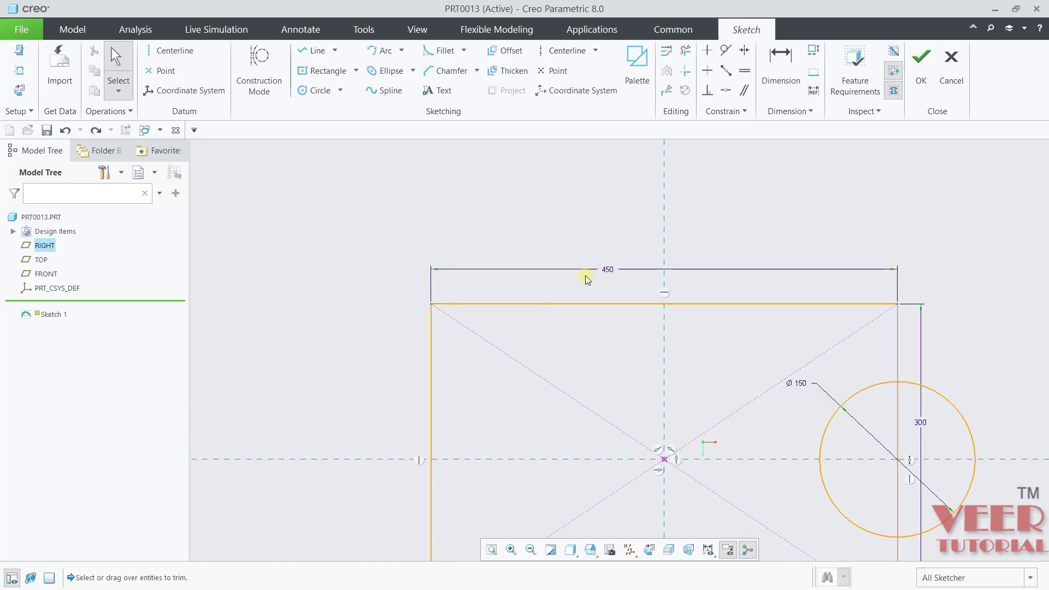
click(579, 304)
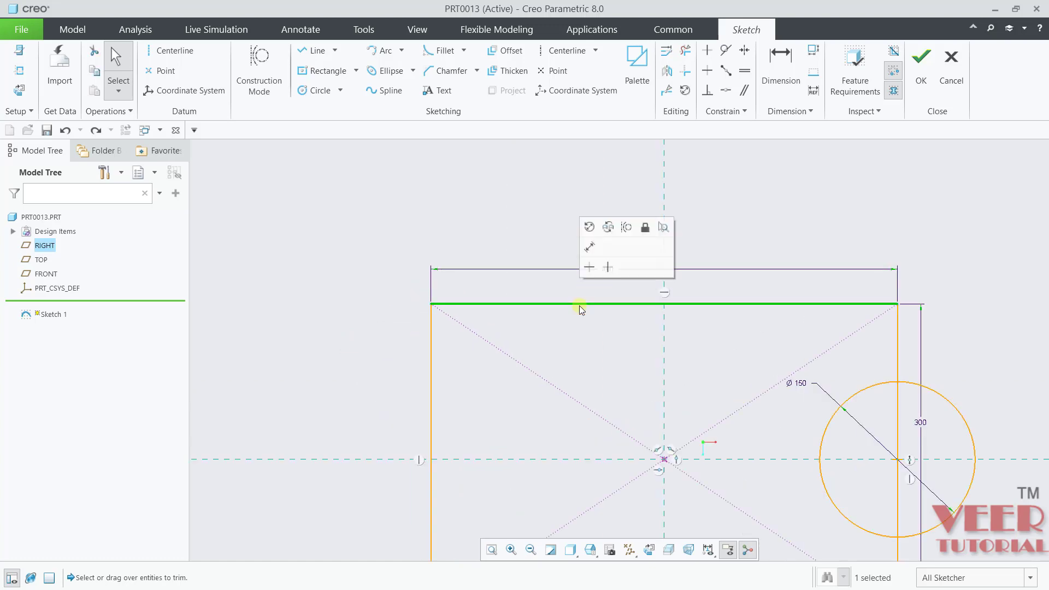
click(629, 304)
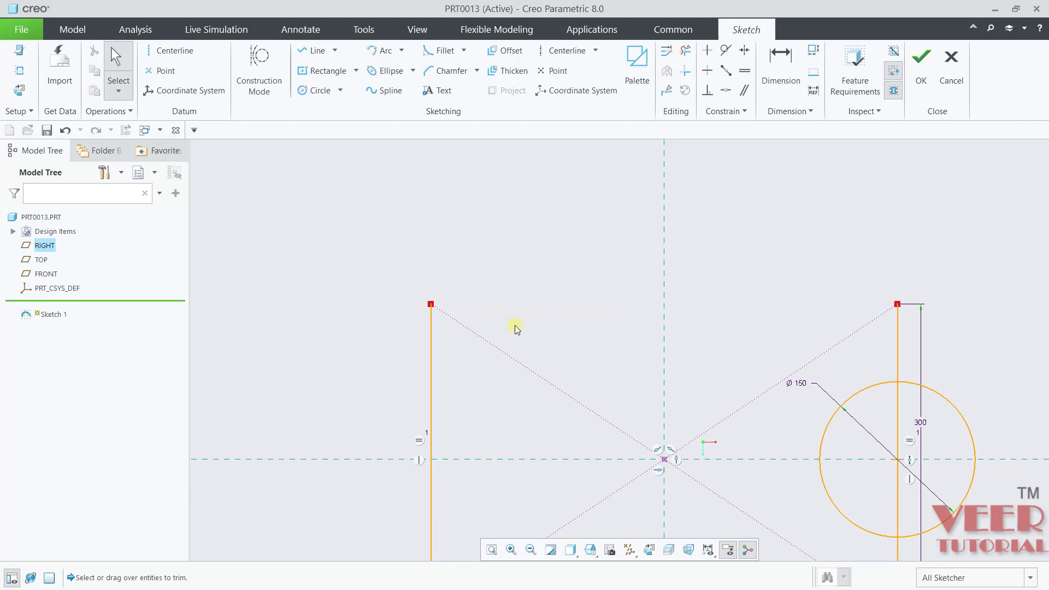
key(ctrl+z)
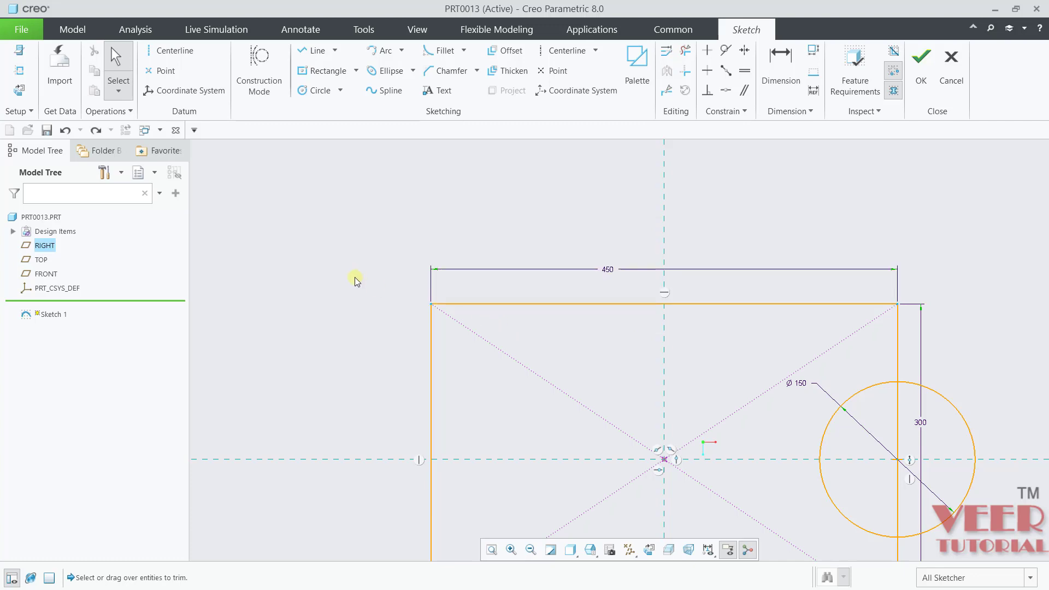
Step: Trim the rectangle's left edge and the left halves of its top and bottom edges in one freehand Delete Segment pass
scroll(355, 277, down, 3)
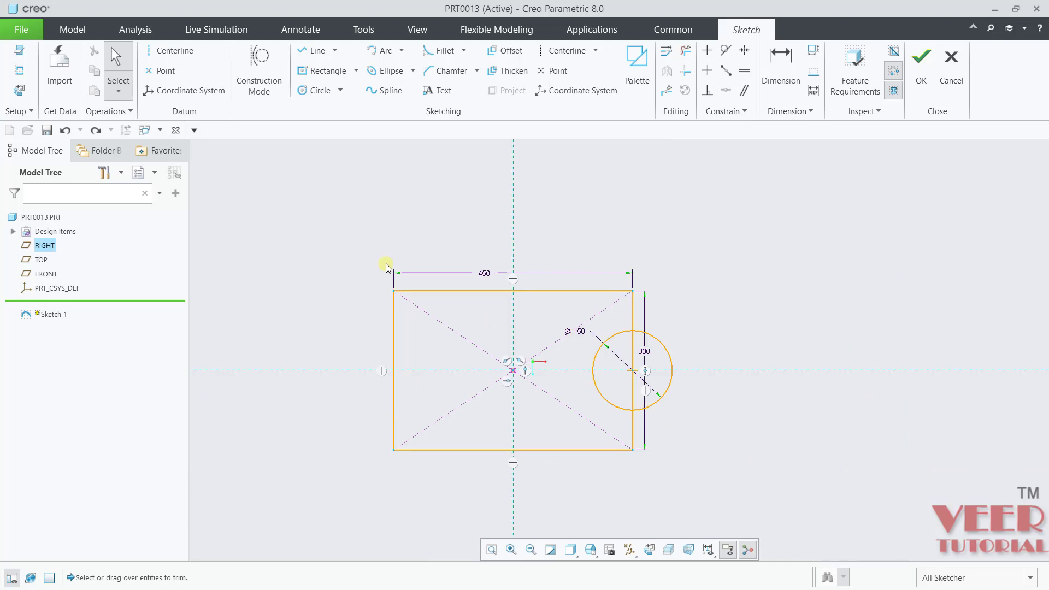
click(685, 51)
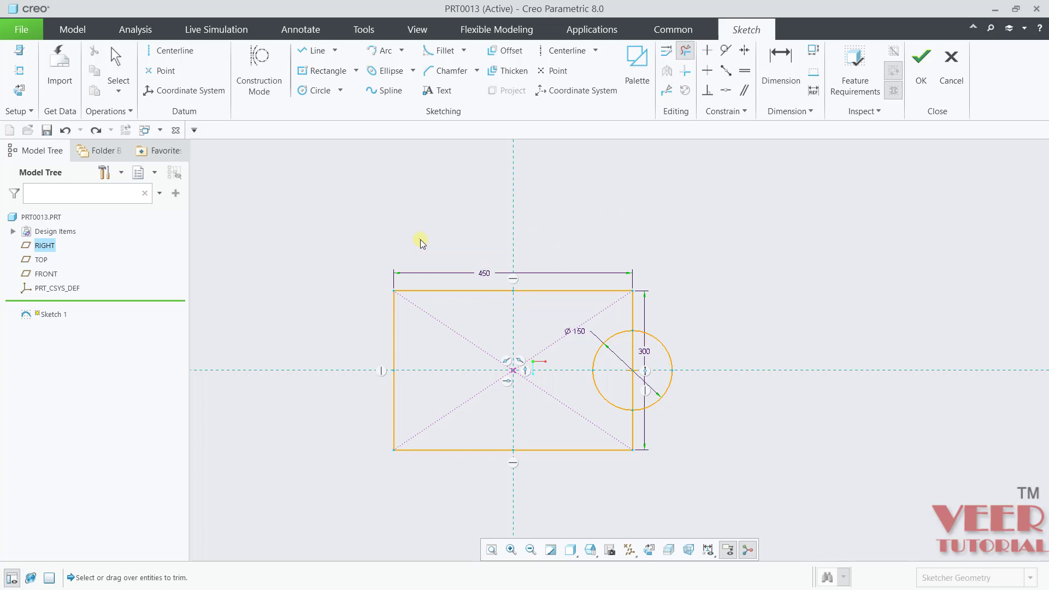
mouse_move(443, 281)
mouse_down()
mouse_move(445, 309)
mouse_move(370, 354)
mouse_move(362, 387)
mouse_up()
drag(407, 418, 453, 477)
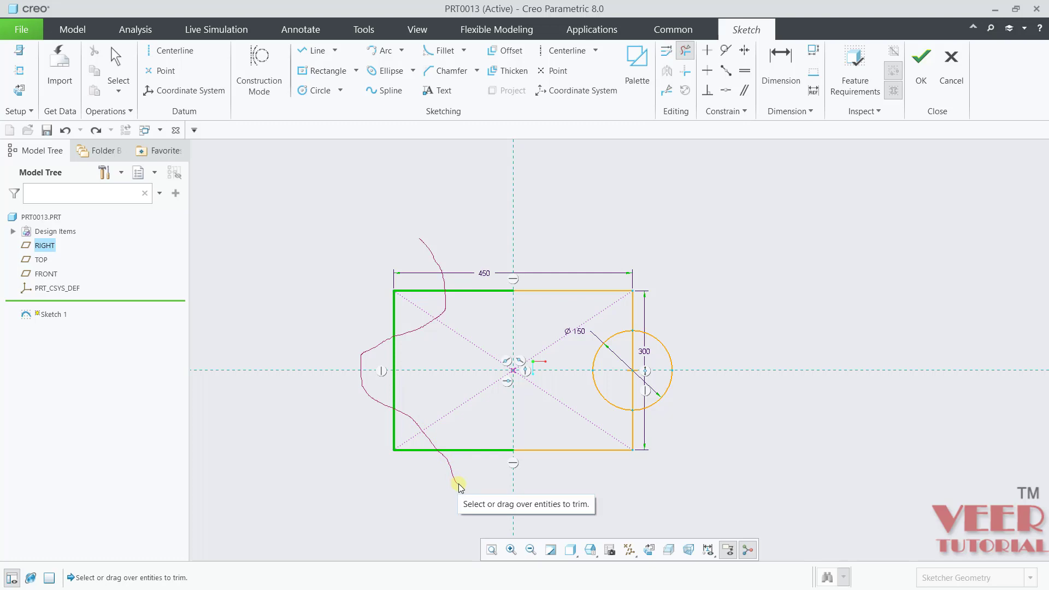
drag(458, 483, 463, 482)
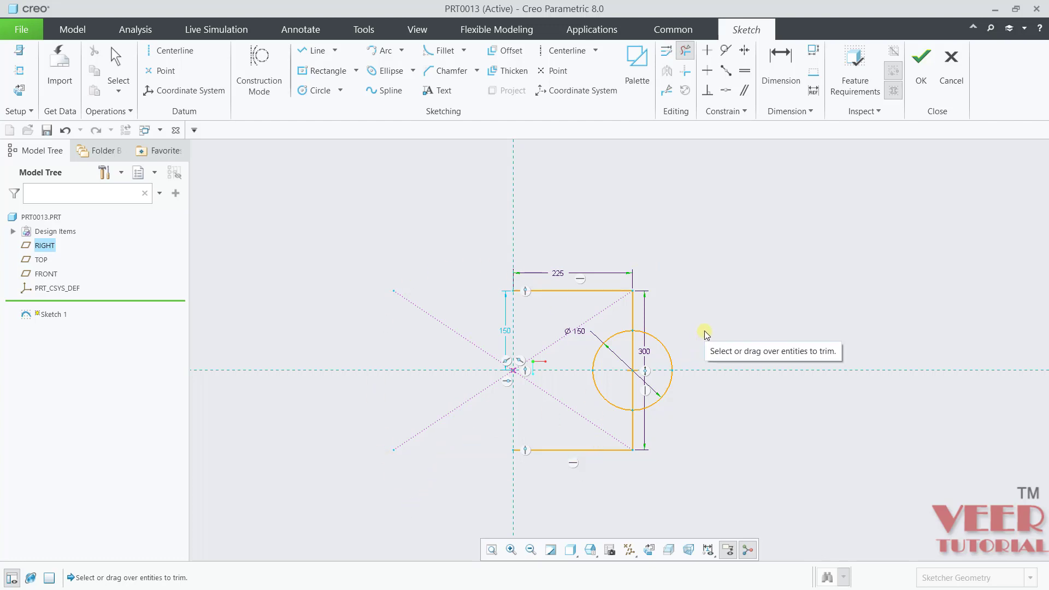
middle_click(716, 316)
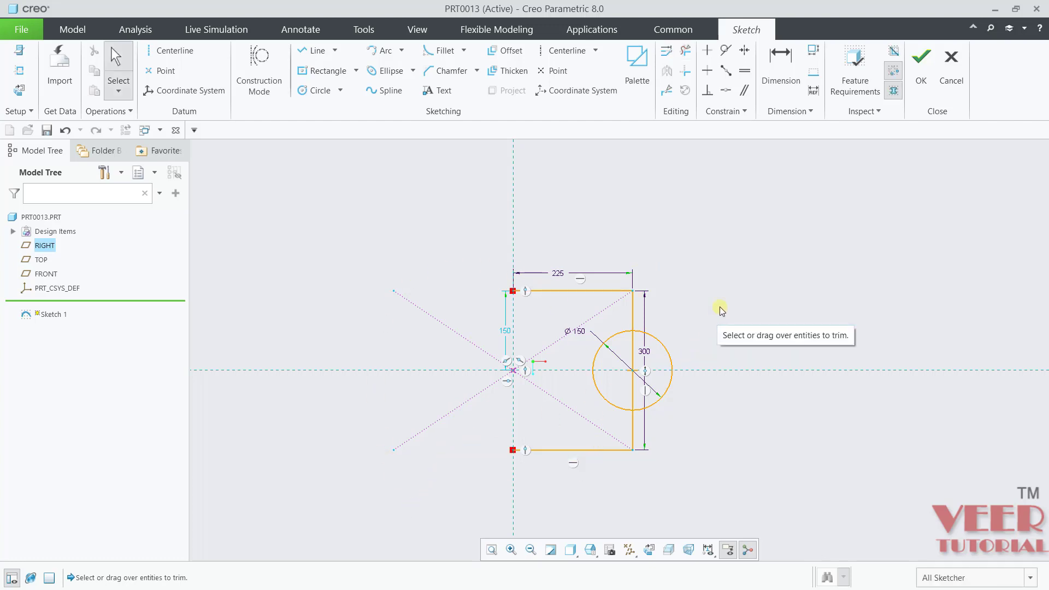
Step: Undo the freehand trim and the dimension modifications, and delete all of the rectangle and circle sketch geometry
key(ctrl+z)
key(ctrl+z)
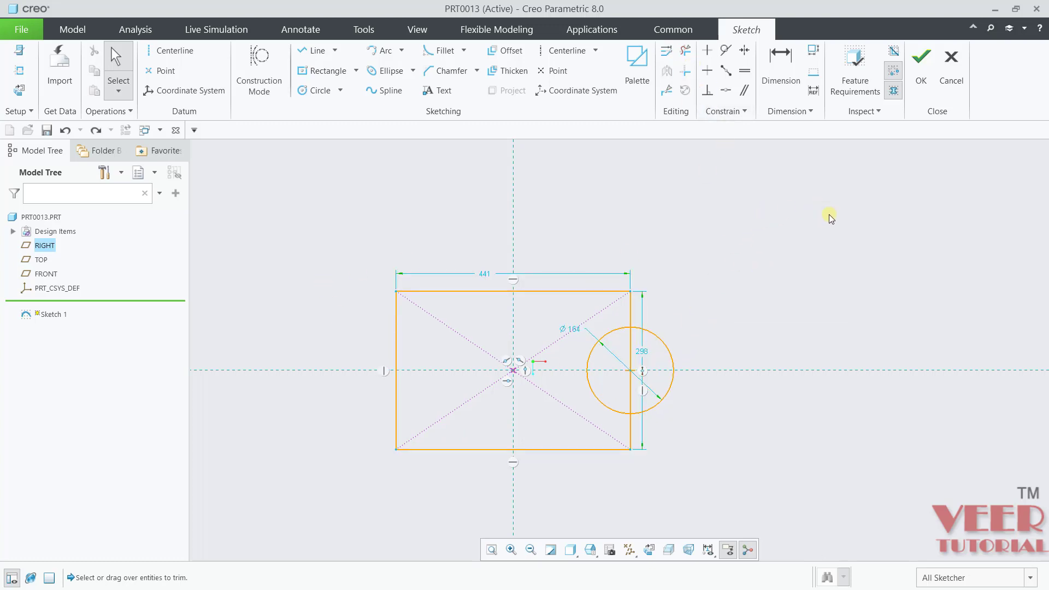
mouse_move(831, 214)
mouse_down()
mouse_move(830, 236)
mouse_move(703, 364)
mouse_move(297, 519)
mouse_move(288, 489)
mouse_up()
key(Delete)
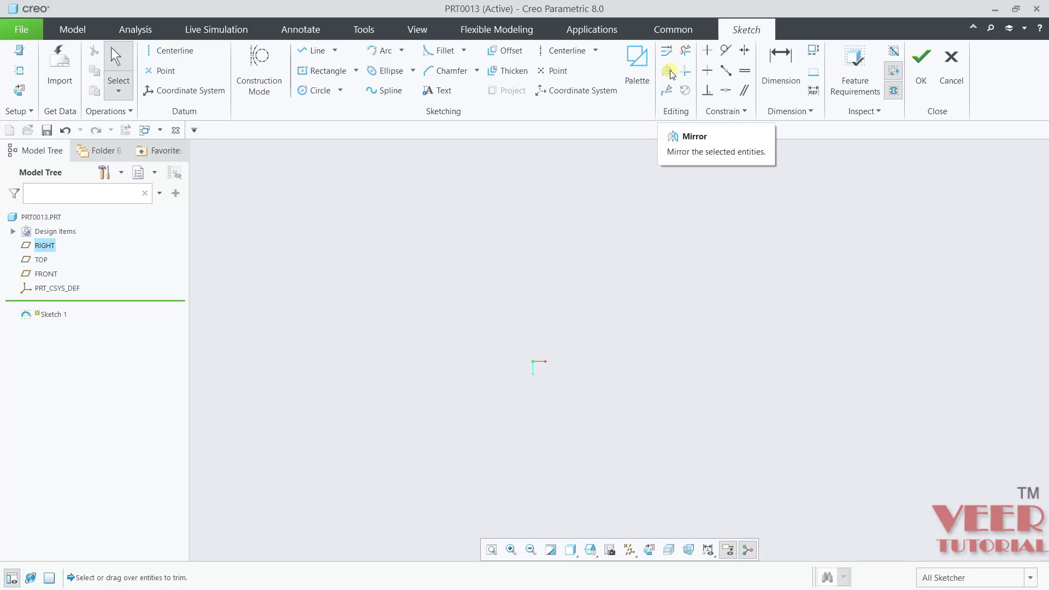
Step: Sketch a circle about 186 mm in diameter in the empty area left of the coordinate system
click(317, 91)
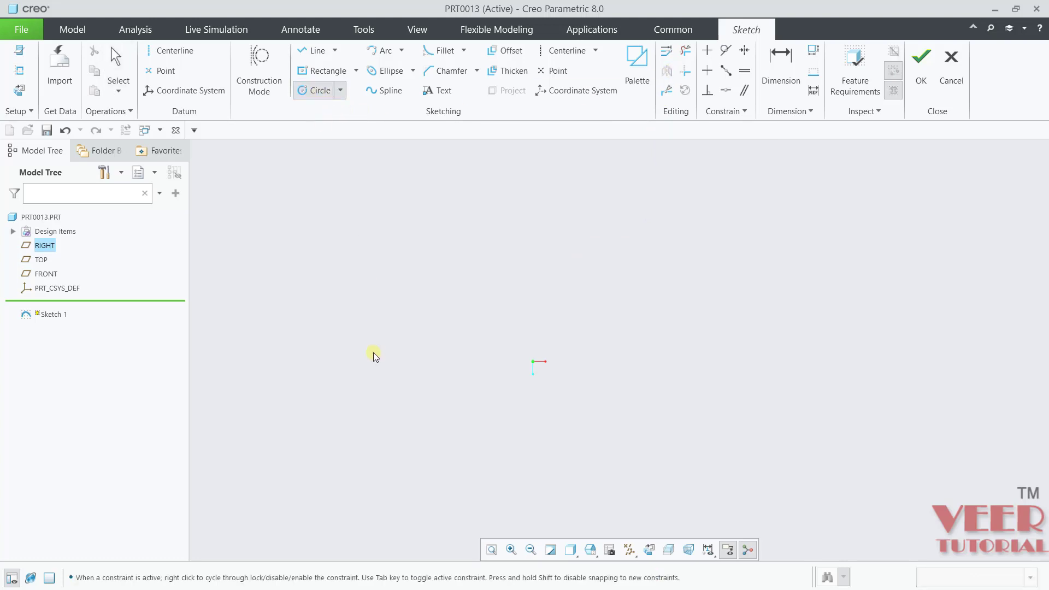
click(374, 355)
click(403, 317)
middle_click(614, 311)
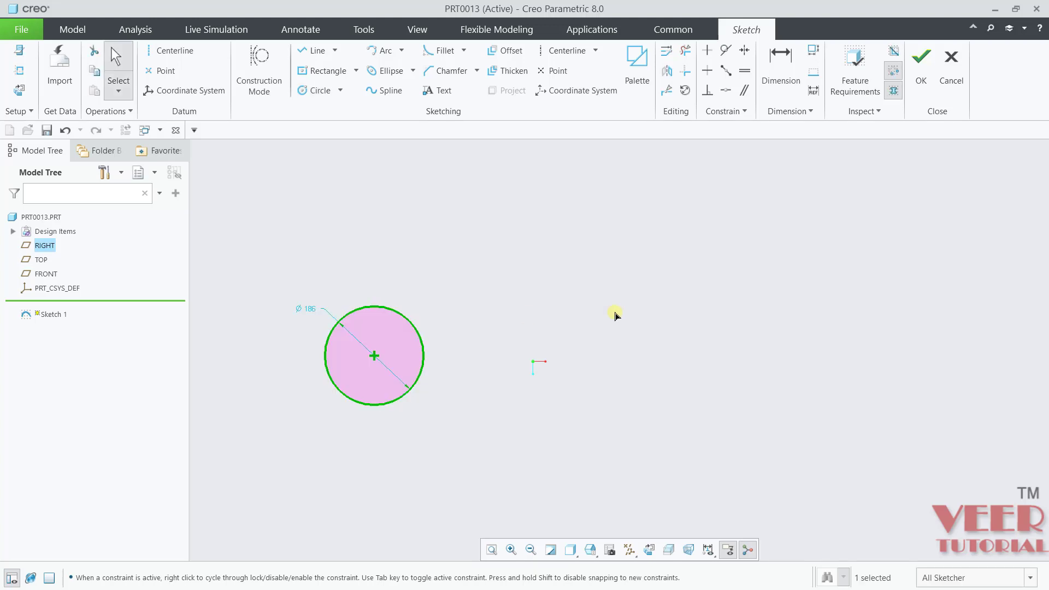
Step: Draw a vertical construction centerline about 401 mm to the right of the circle's center
scroll(415, 439, down, 2)
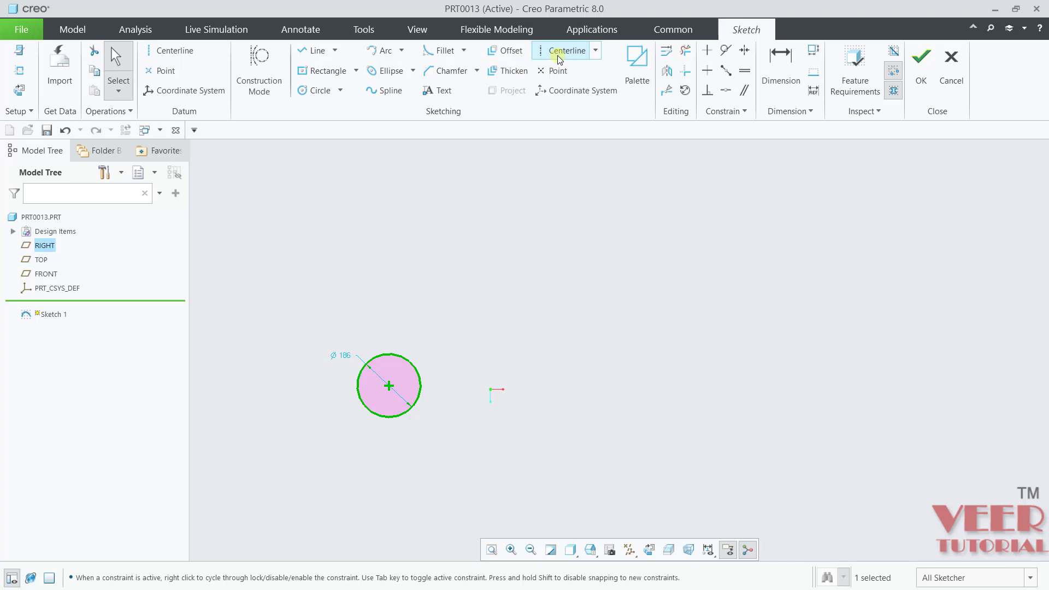
click(596, 50)
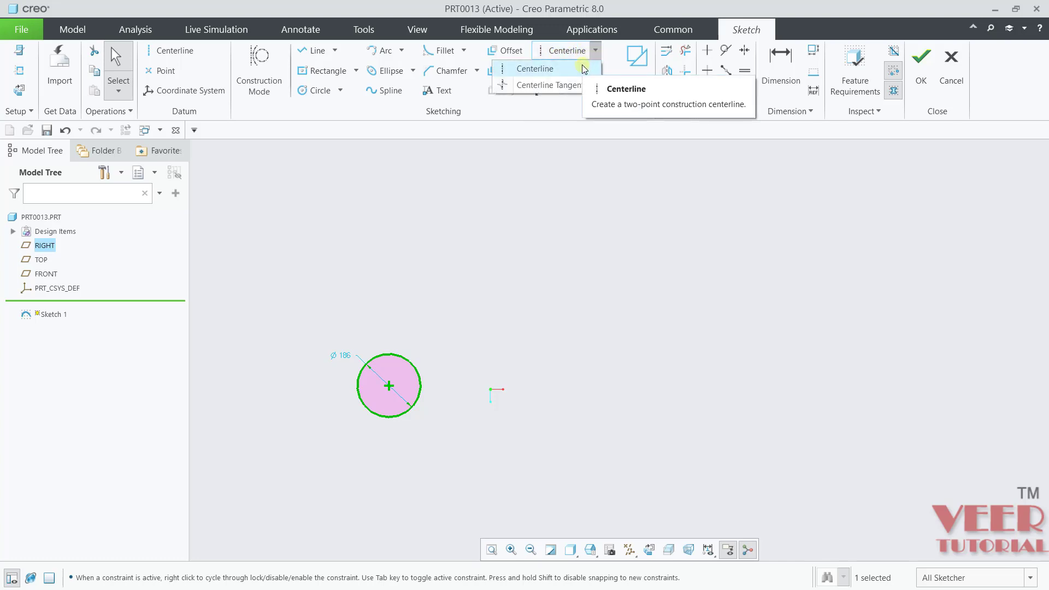
click(581, 65)
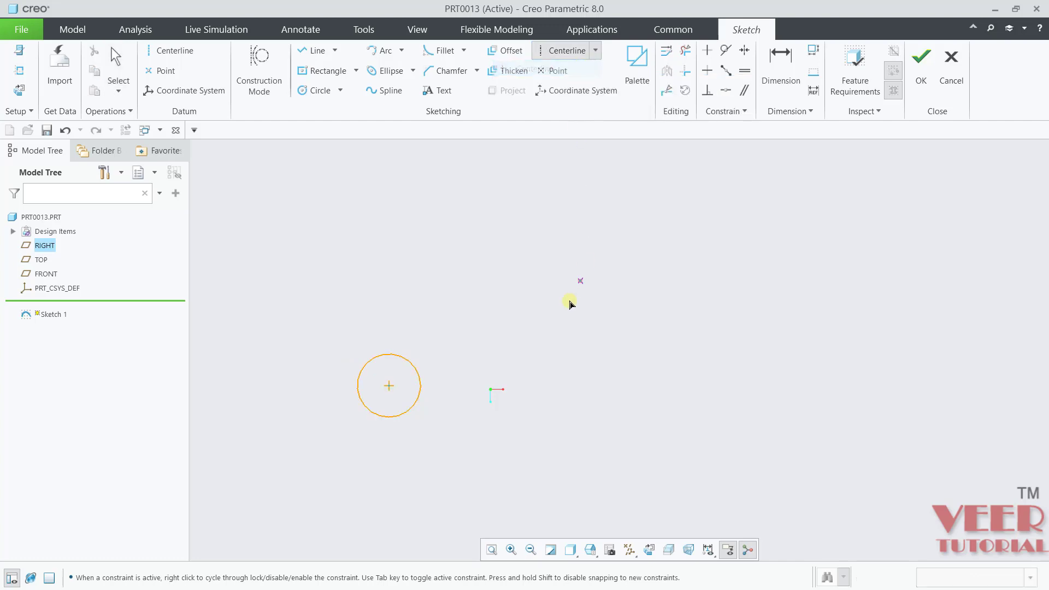
click(526, 351)
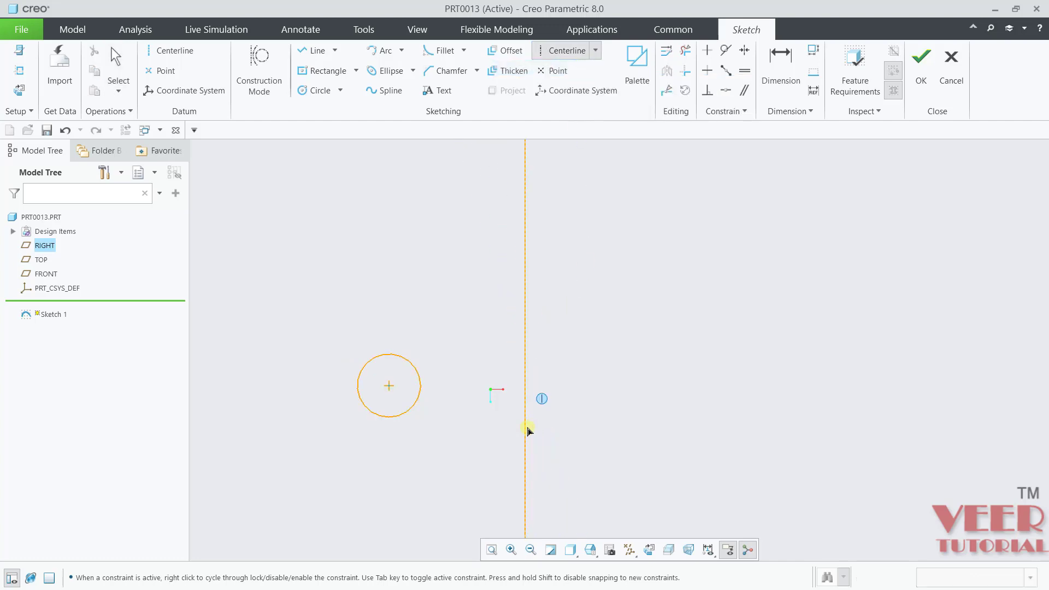
click(526, 431)
middle_click(663, 393)
scroll(380, 490, down, 2)
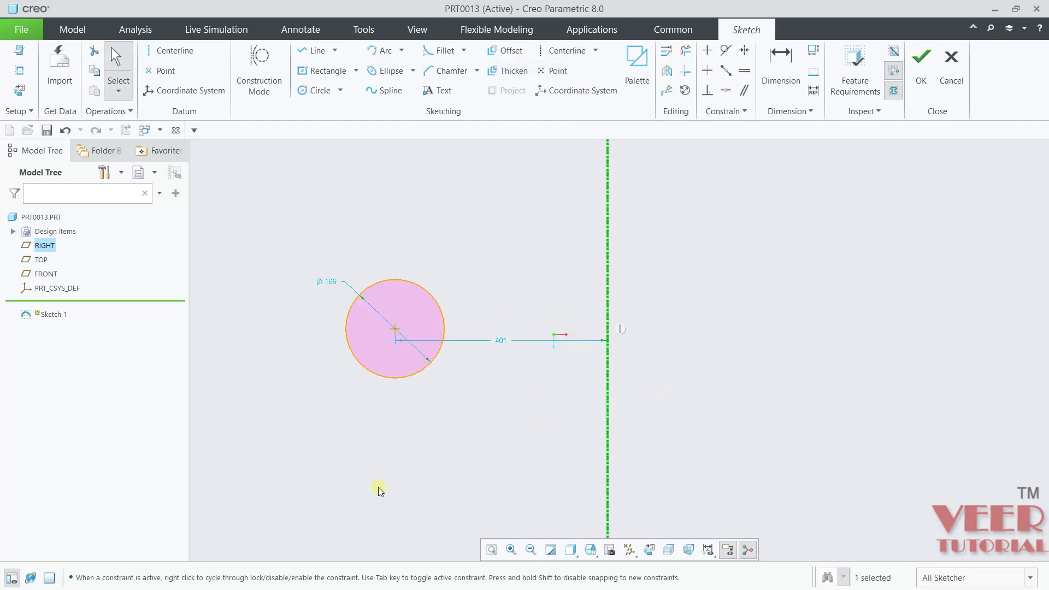
click(720, 302)
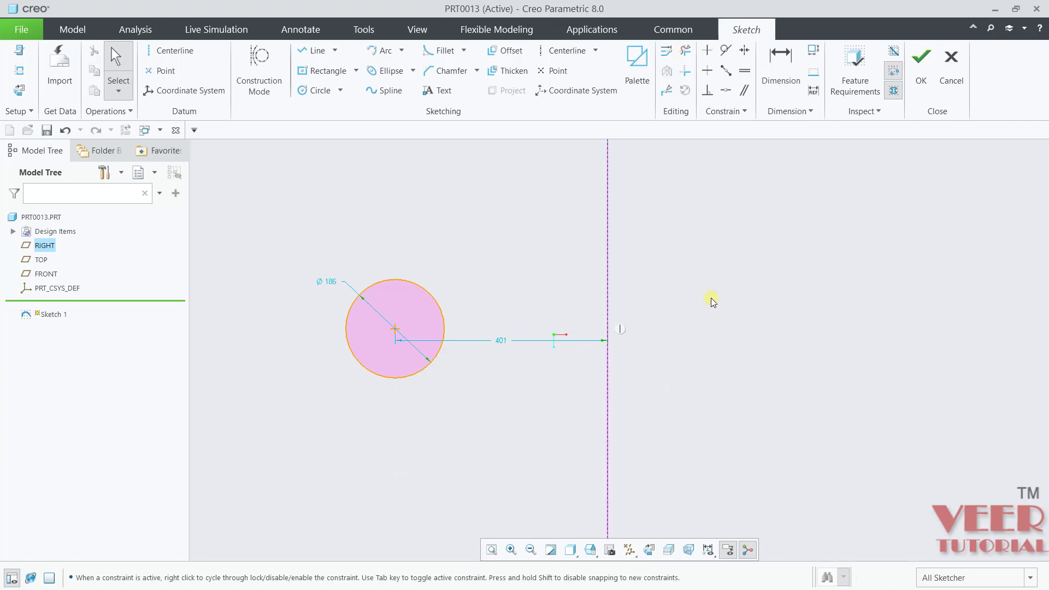
Step: Mirror the circle about the vertical centerline
click(441, 303)
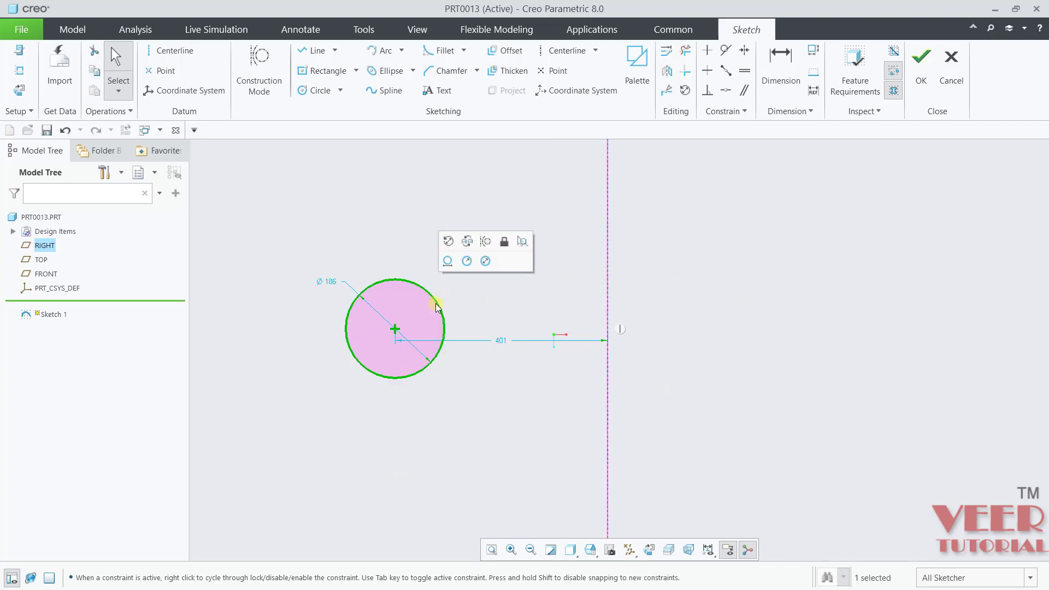
click(667, 74)
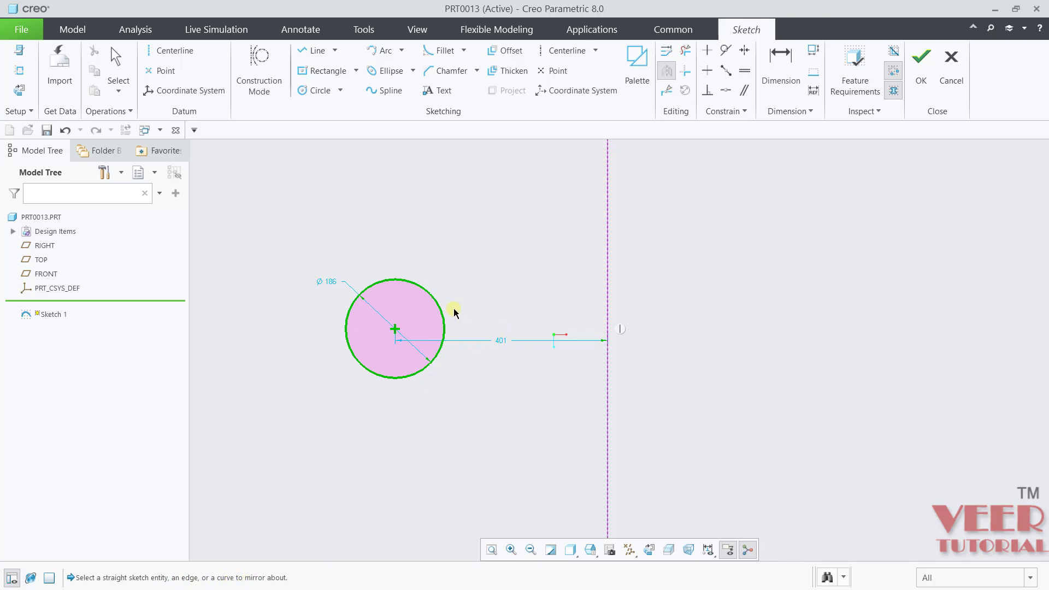
click(608, 306)
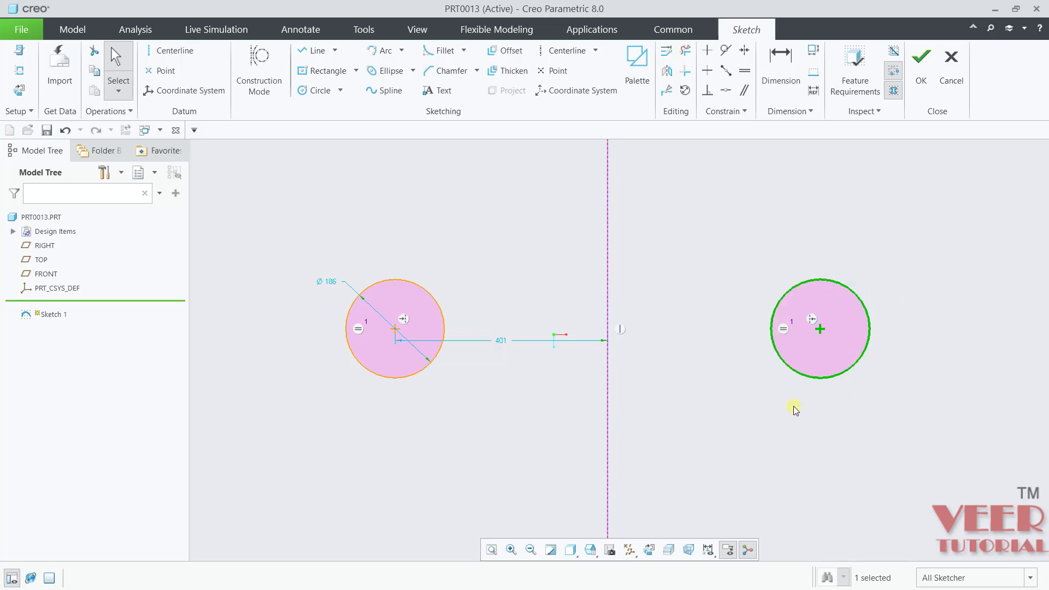
Step: Draw a slanted construction centerline left of the original circle, at about 23° to the vertical centerline and about 1178 mm from the circle
click(765, 414)
scroll(466, 377, down, 4)
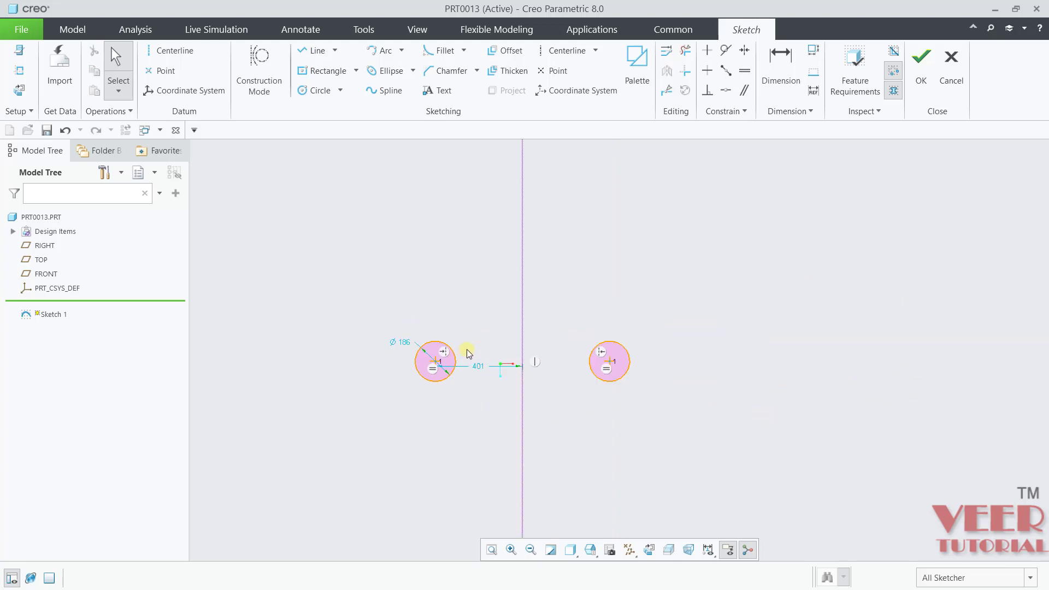
mouse_move(382, 346)
middle_down()
mouse_move(695, 419)
mouse_move(503, 421)
mouse_move(508, 410)
middle_up()
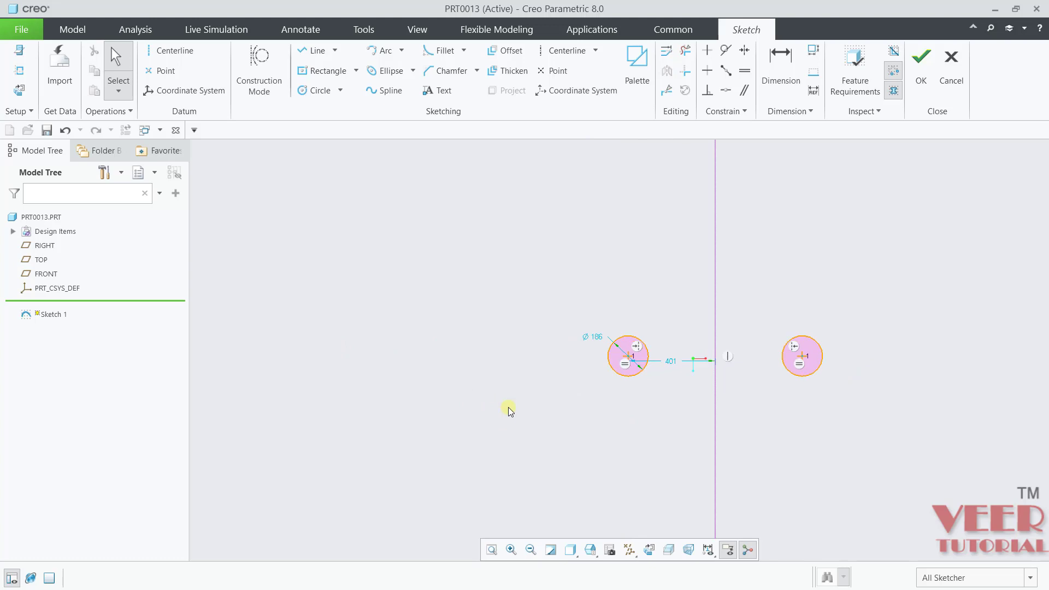
click(566, 50)
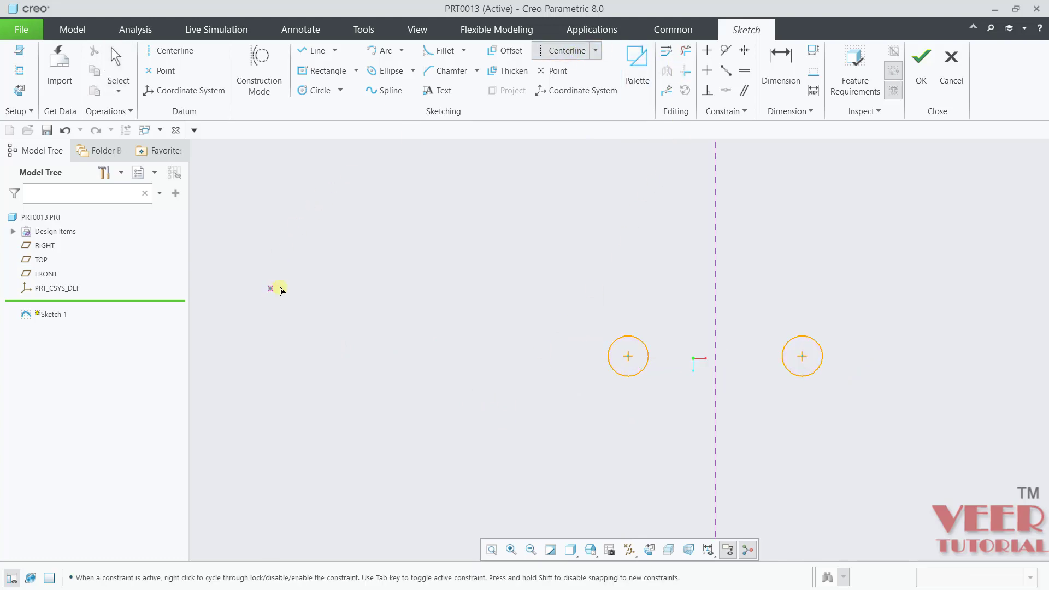
click(357, 377)
click(302, 248)
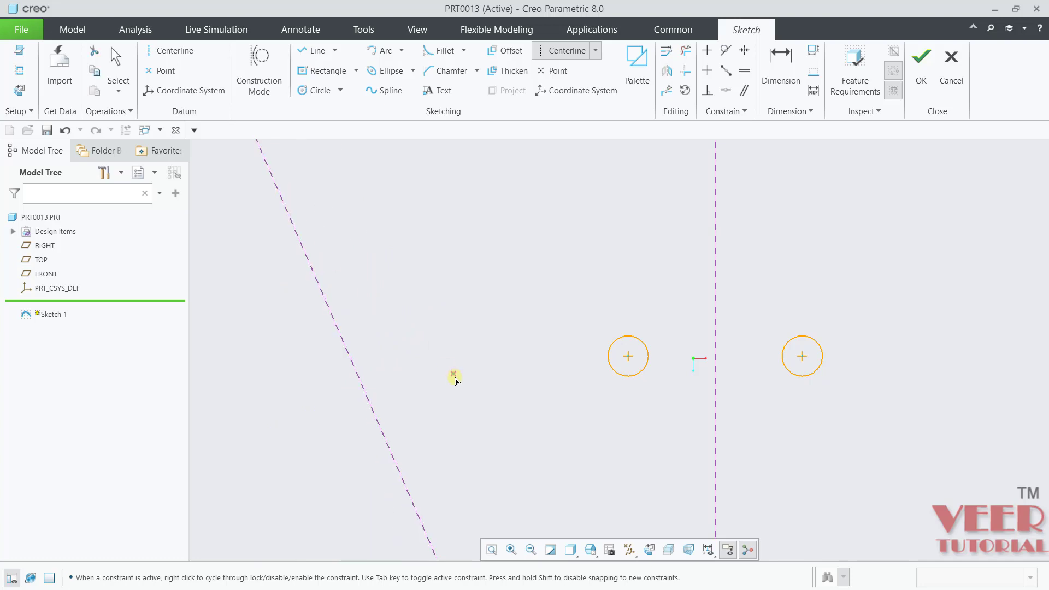
middle_click(495, 385)
scroll(498, 388, up, 2)
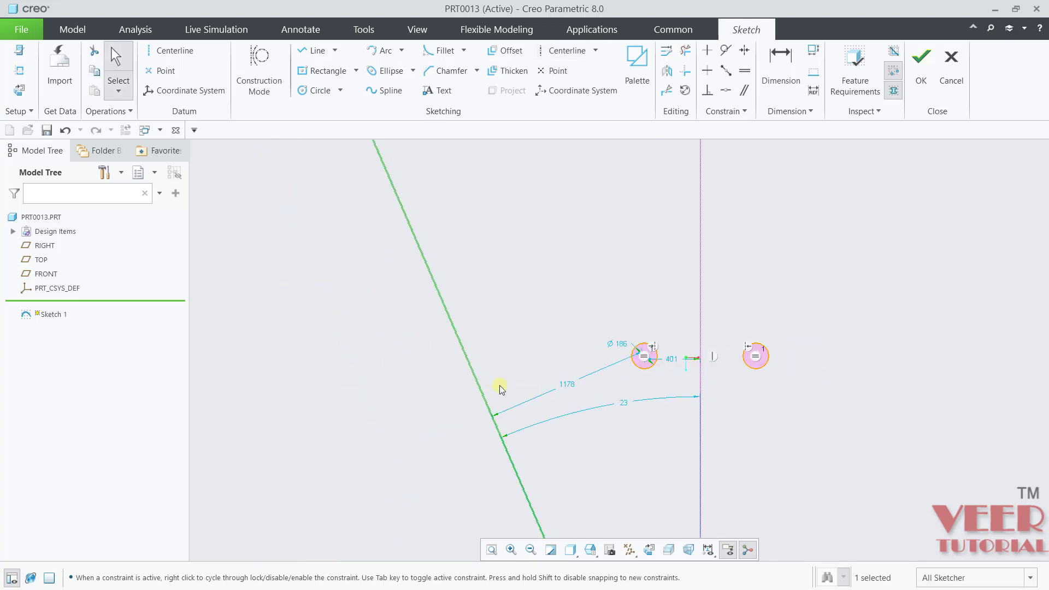
scroll(499, 387, down, 3)
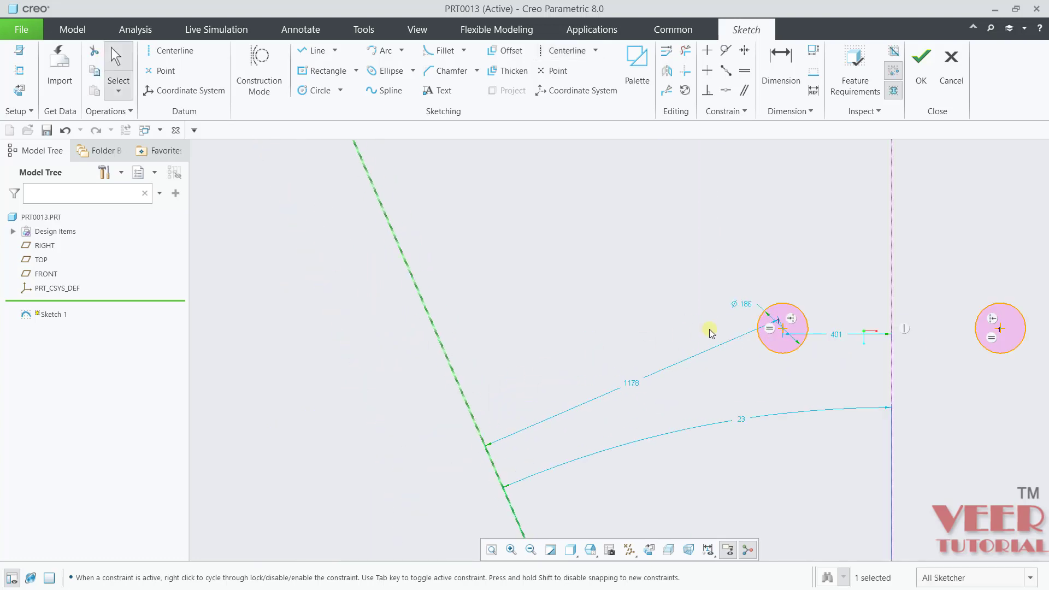
Step: Mirror the original 186 mm circle about the slanted centerline
click(790, 311)
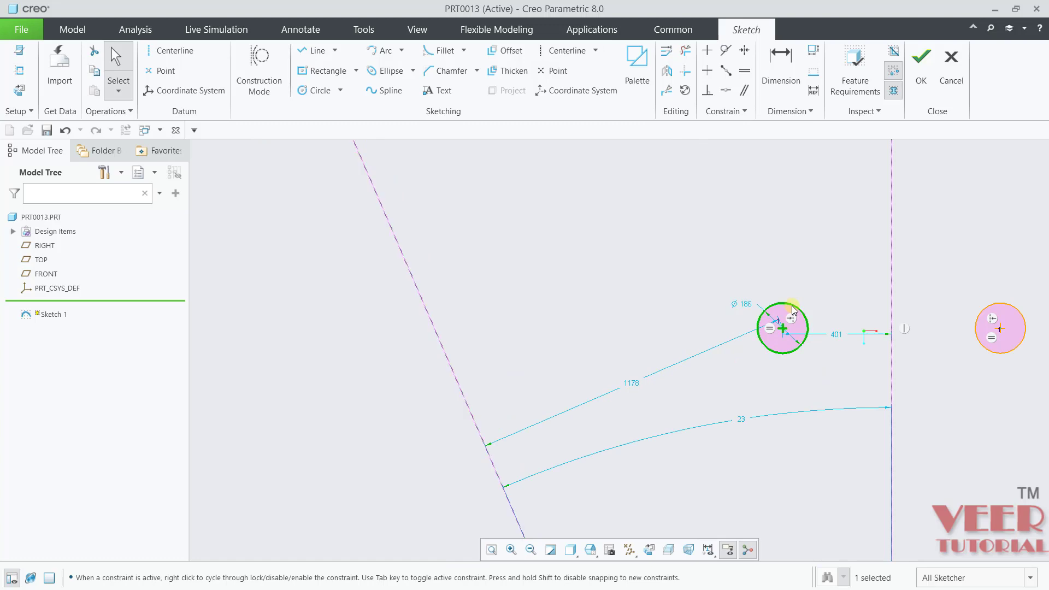
click(666, 71)
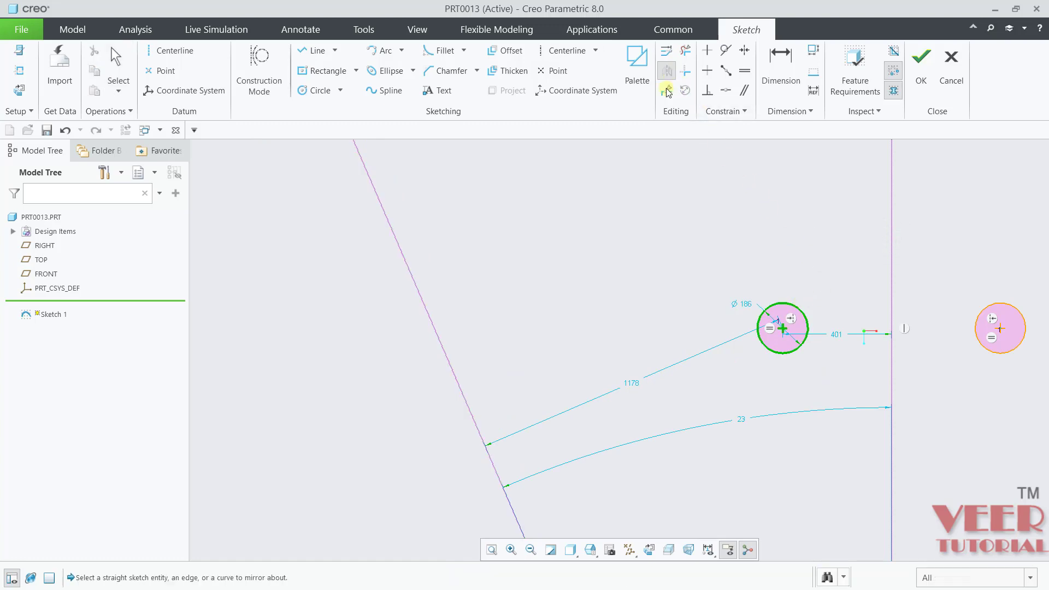
click(431, 315)
scroll(501, 325, up, 3)
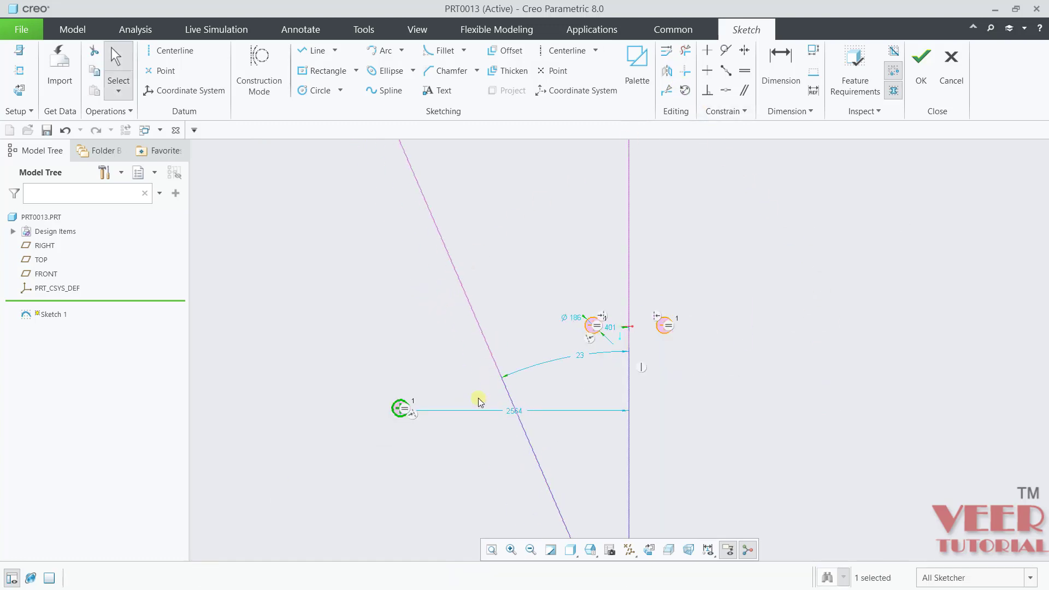
click(441, 447)
scroll(520, 387, down, 3)
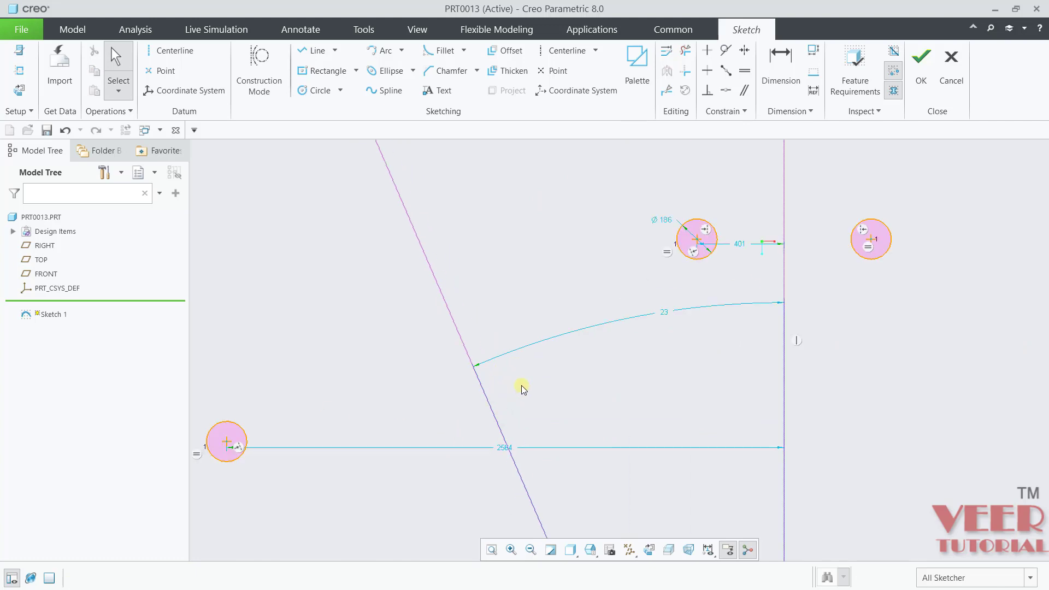
scroll(873, 405, up, 1)
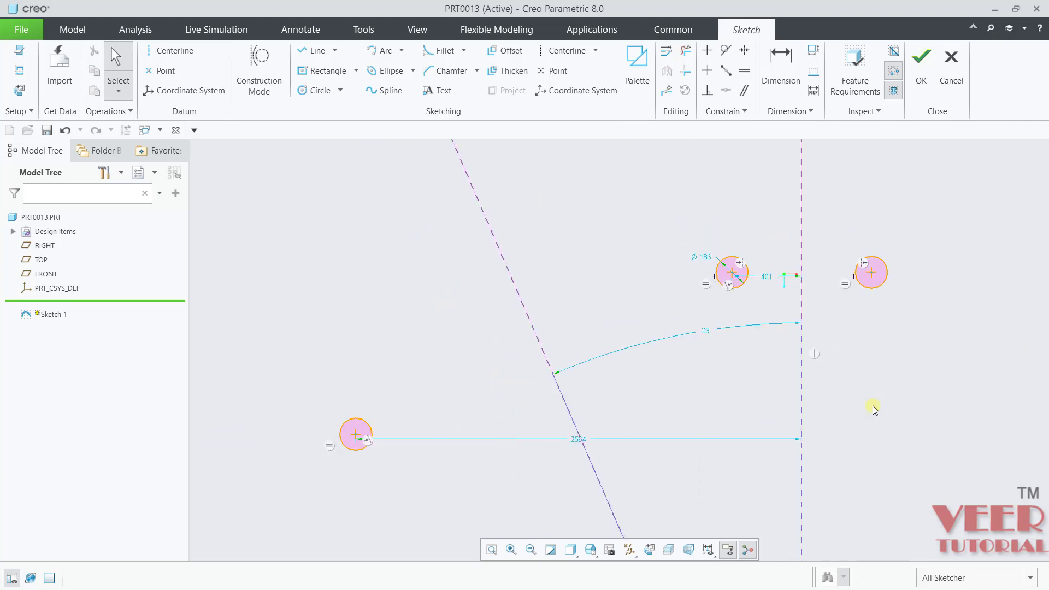